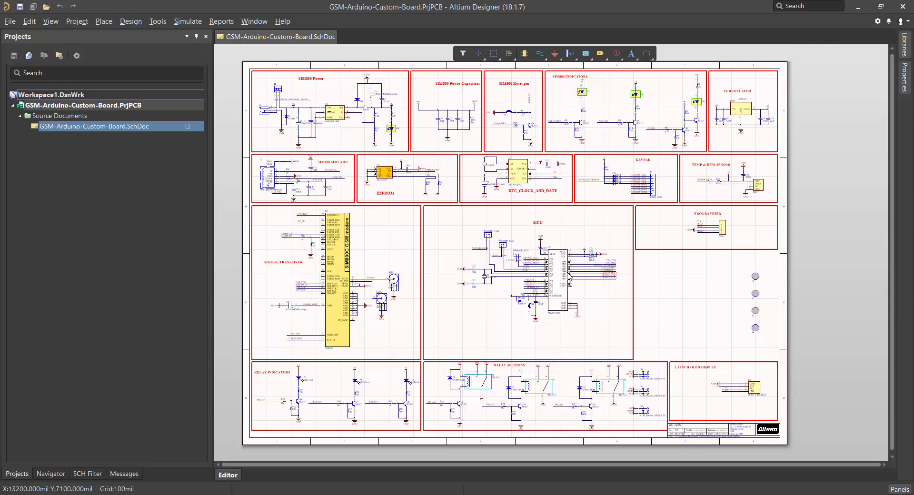
- Examine the SIM800 Power circuit around the LM2596S-ADJ and the neighbouring top-row blocks across to the 5V regulator
mouse_move(567, 279)
right_down()
mouse_move(551, 273)
mouse_move(558, 276)
right_up()
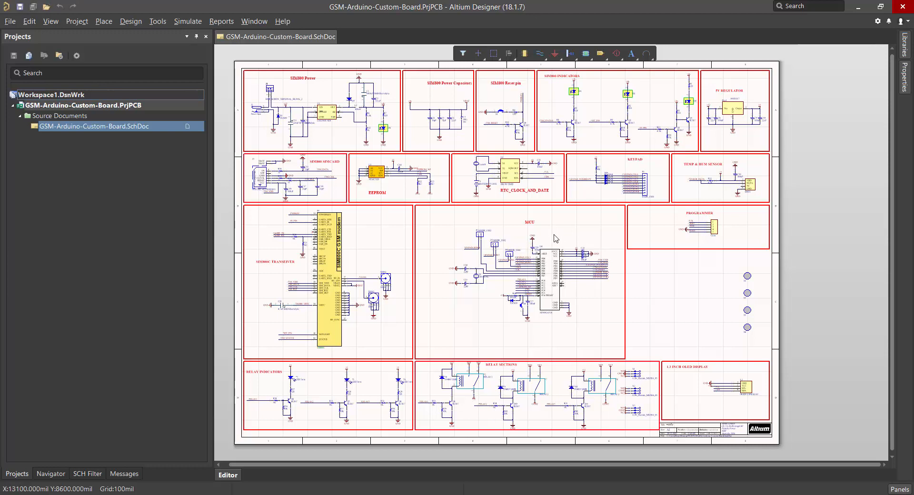
right_drag(353, 94, 502, 185)
ctrl+scroll(393, 145, up, 4)
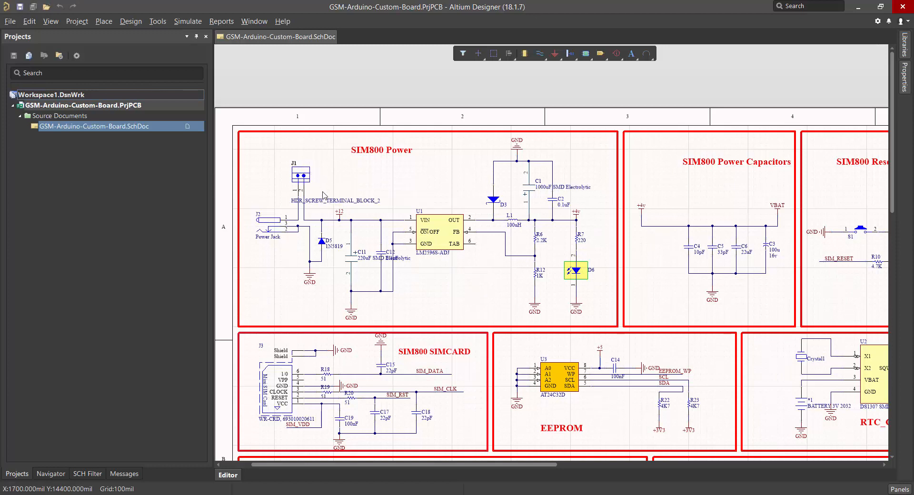
right_drag(342, 258, 341, 244)
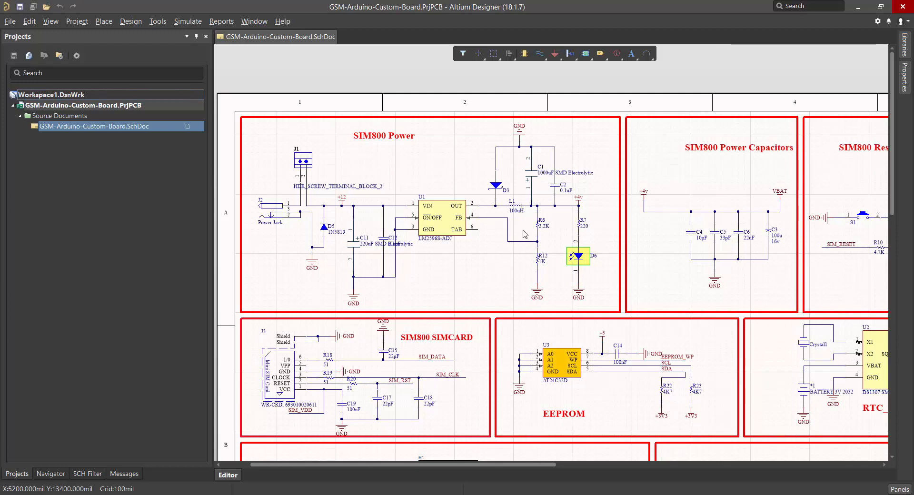
mouse_move(523, 233)
right_down()
mouse_move(524, 204)
mouse_move(517, 223)
right_up()
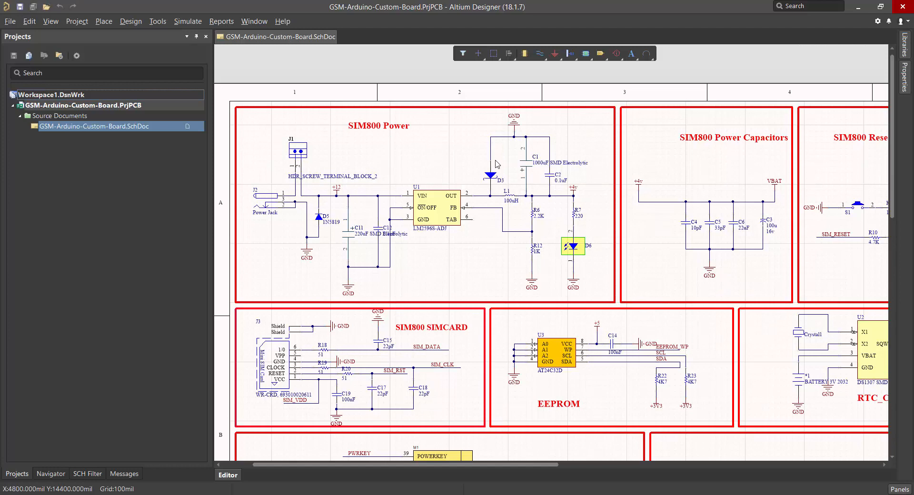
right_drag(784, 193, 265, 167)
right_drag(725, 186, 393, 209)
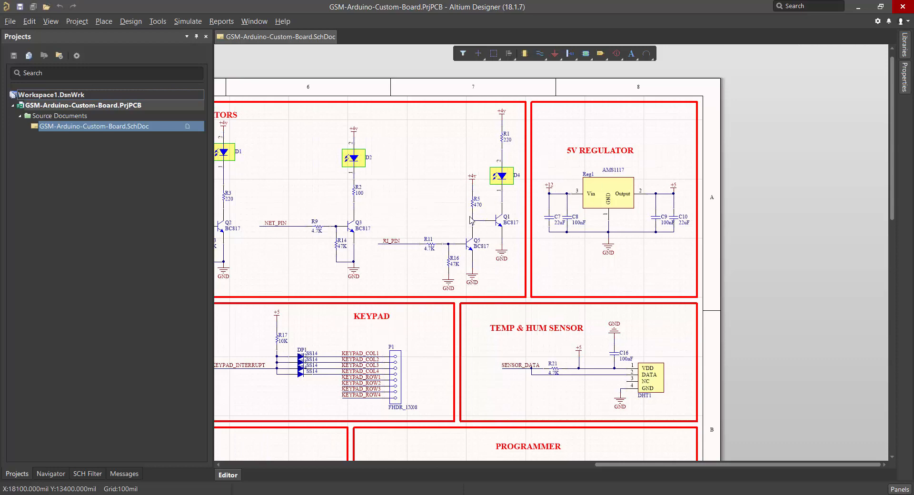
right_drag(378, 198, 725, 195)
right_drag(377, 245, 686, 225)
right_drag(289, 257, 414, 255)
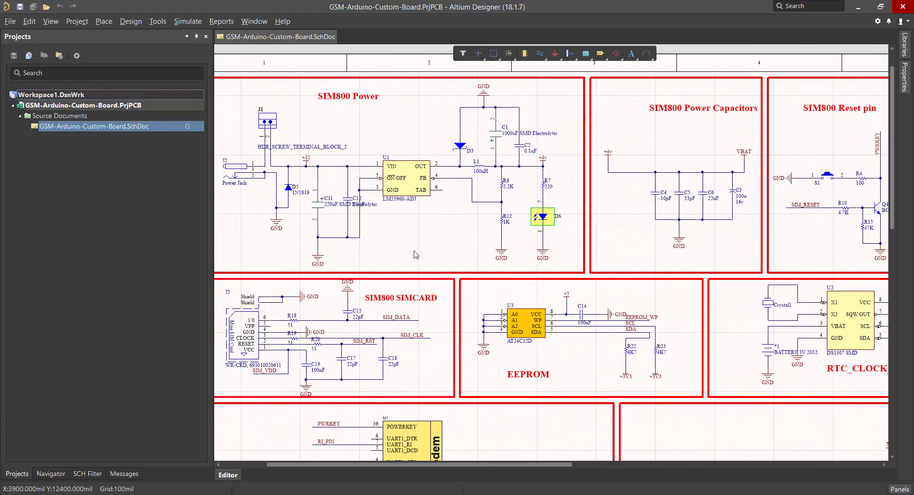
right_drag(379, 238, 421, 239)
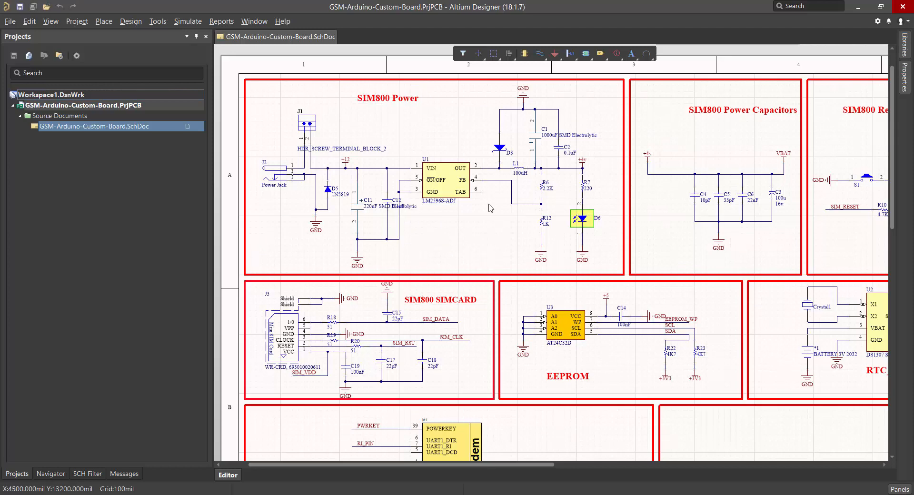
- Look over the SIM card, EEPROM, RTC, keypad, temperature and humidity sensor, programmer and ATMEGA328 MCU sections of the schematic
scroll(502, 244, down, 5)
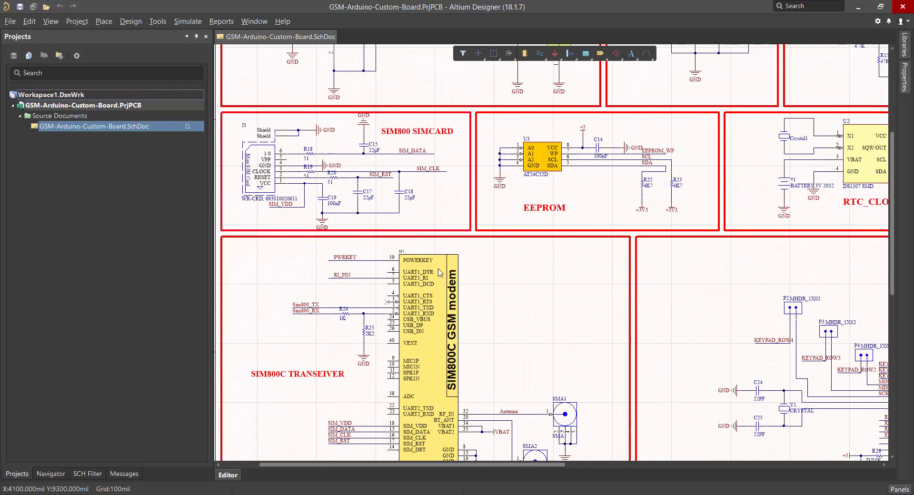
right_drag(676, 122, 384, 260)
right_drag(797, 198, 326, 212)
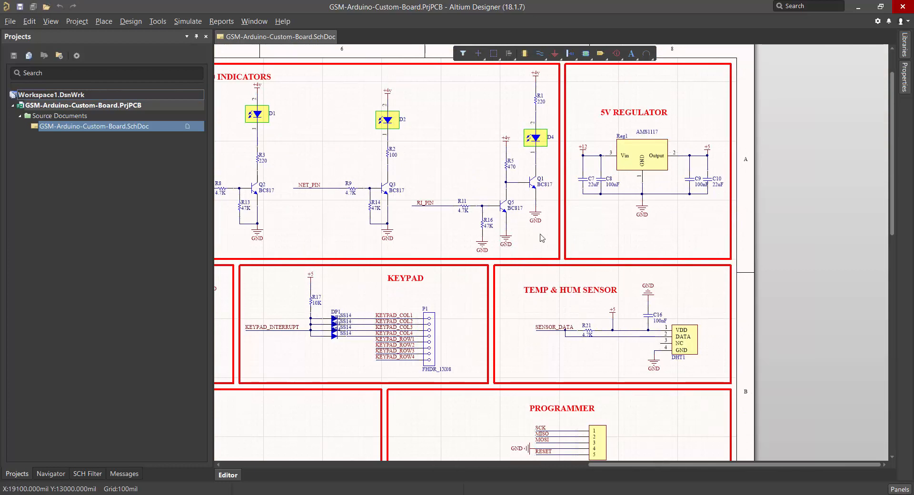
right_drag(486, 287, 617, 233)
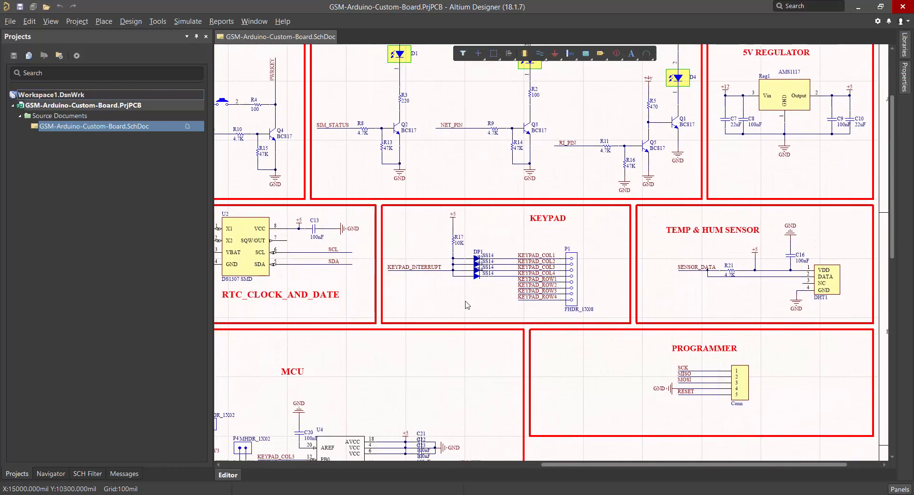
right_drag(467, 306, 604, 214)
right_drag(483, 304, 490, 263)
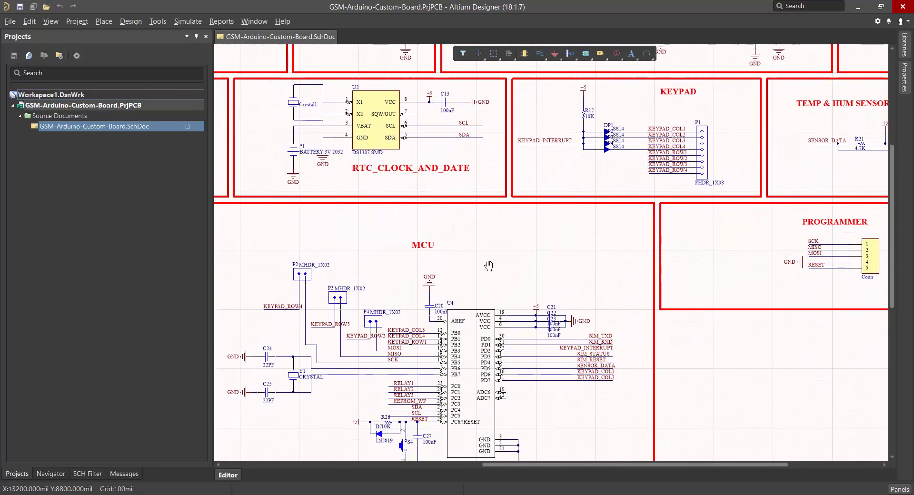
right_drag(773, 180, 782, 163)
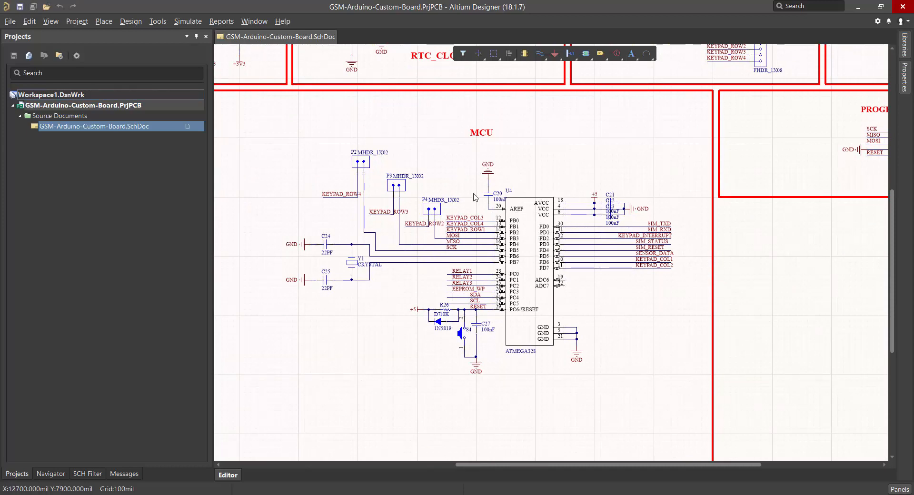
right_drag(356, 156, 584, 340)
right_drag(333, 185, 464, 226)
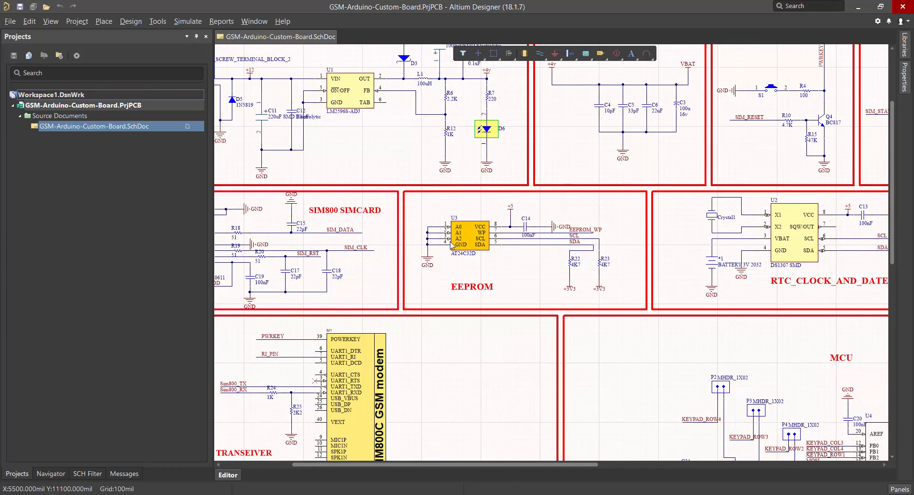
right_drag(374, 147, 453, 255)
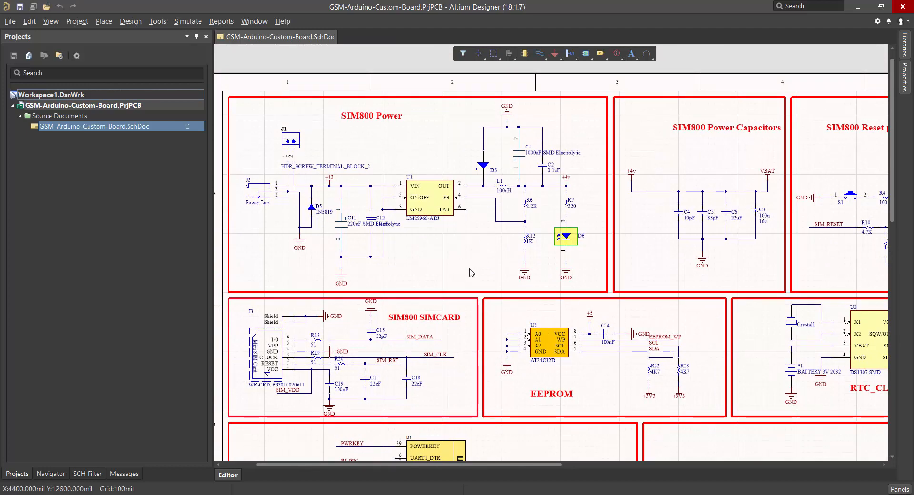
- Inspect the SIM800C transceiver section with its modem pins and antenna connections, comparing it with the SIM800 Power circuit
scroll(471, 272, down, 5)
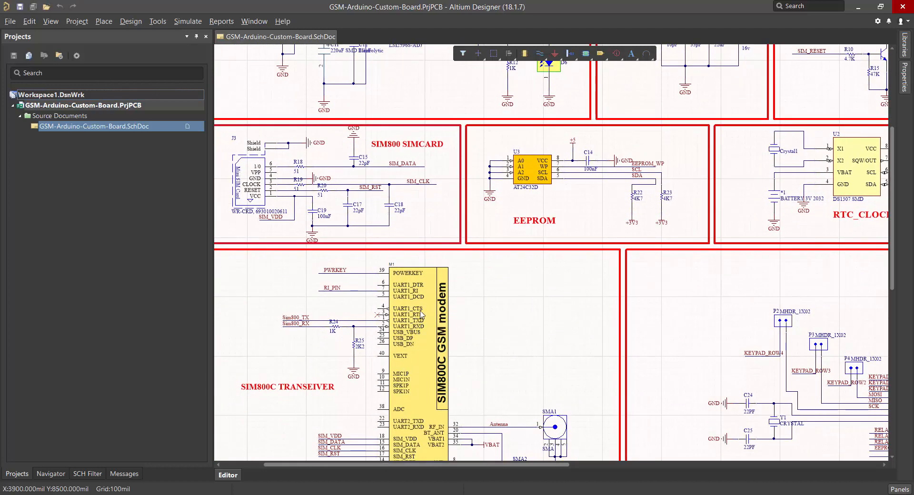
right_drag(407, 406, 460, 309)
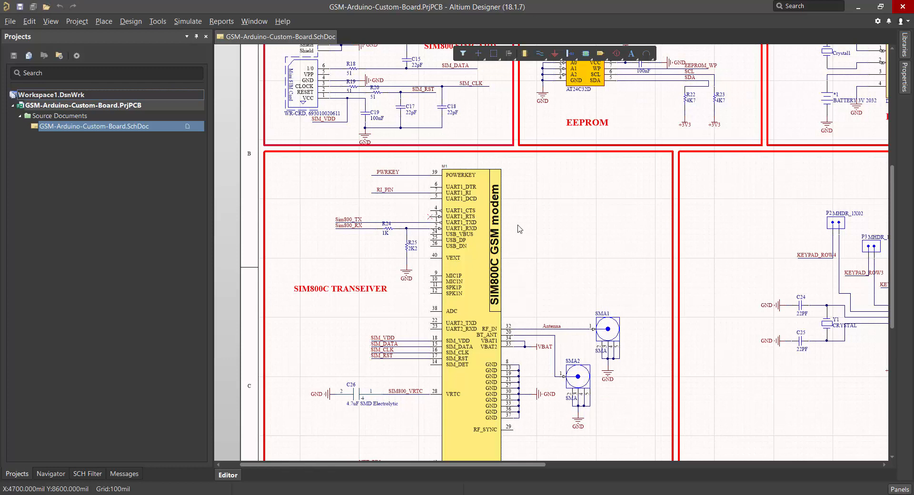
scroll(527, 242, down, 1)
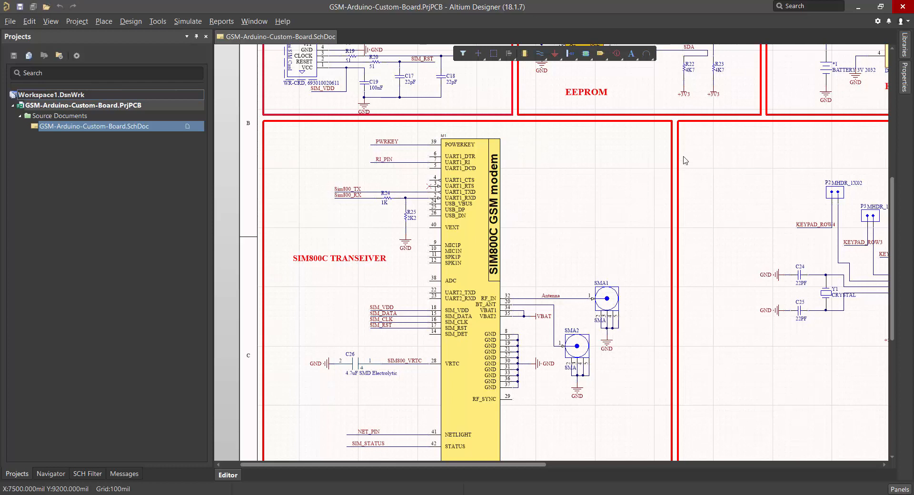
right_drag(684, 161, 657, 255)
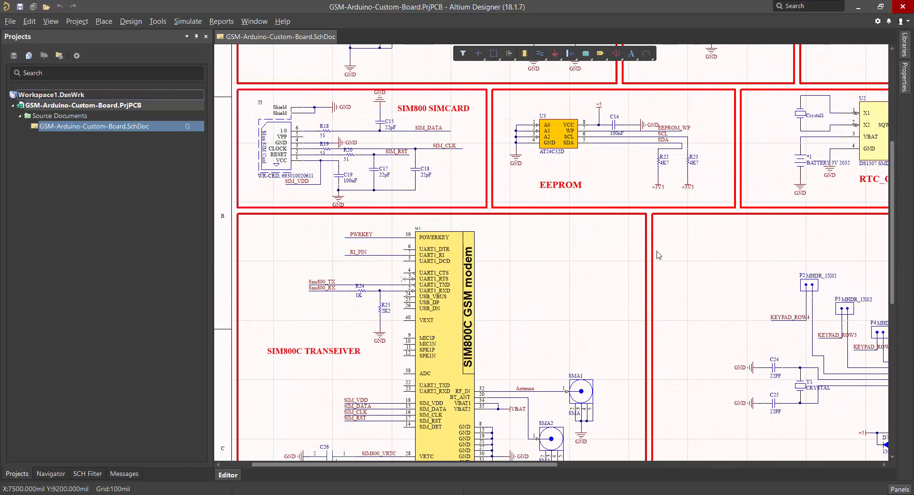
right_drag(736, 181, 709, 316)
right_drag(590, 164, 672, 258)
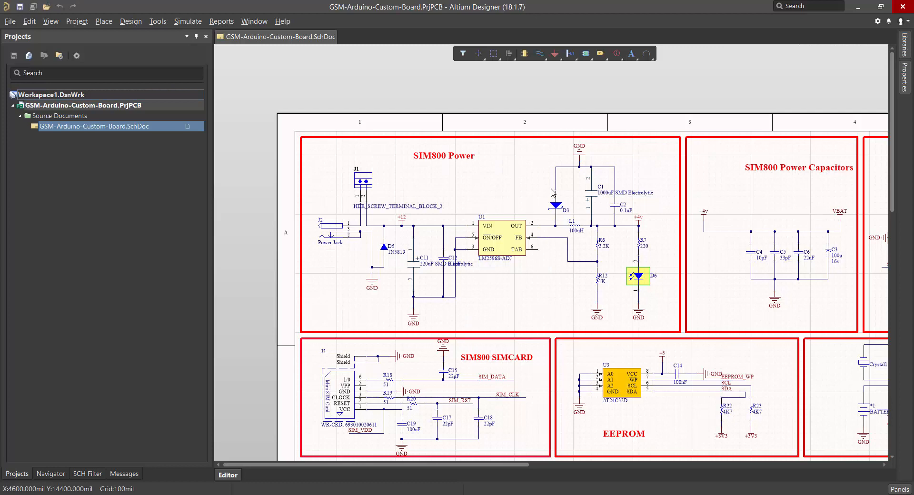
scroll(547, 343, down, 5)
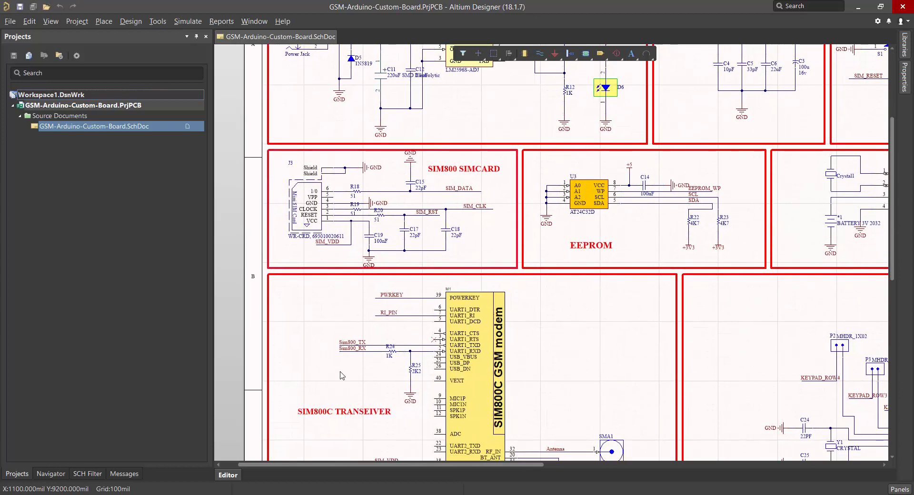
right_drag(497, 372, 509, 292)
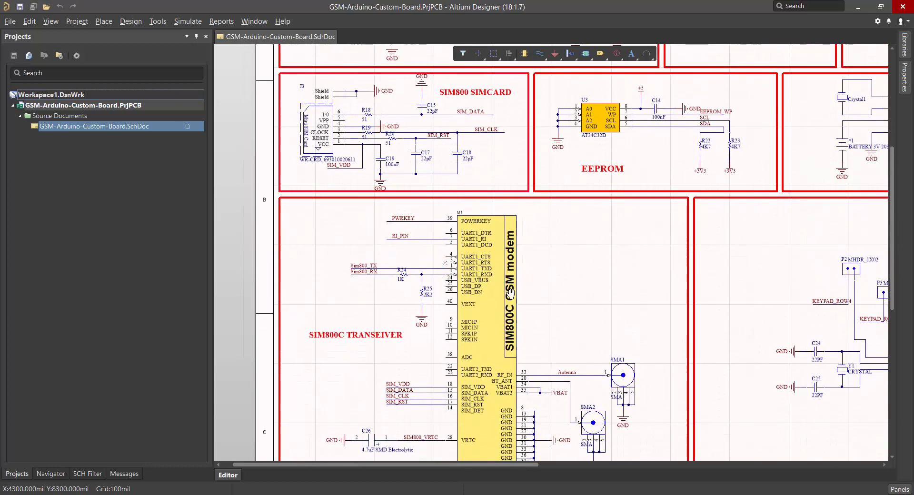
scroll(509, 293, up, 6)
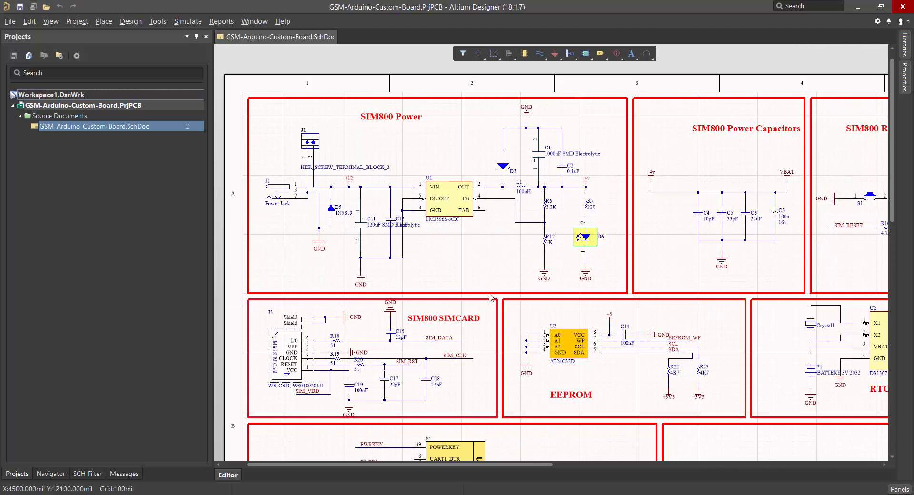
right_drag(491, 315, 489, 150)
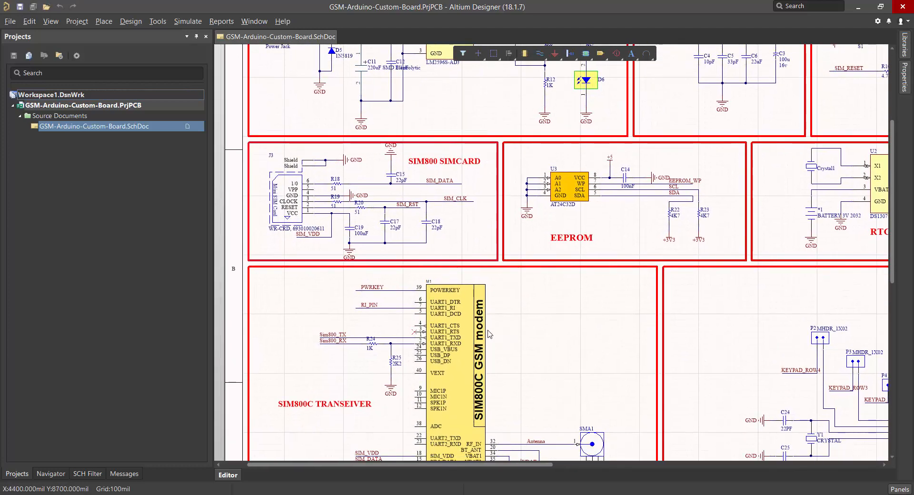
right_drag(531, 371, 530, 358)
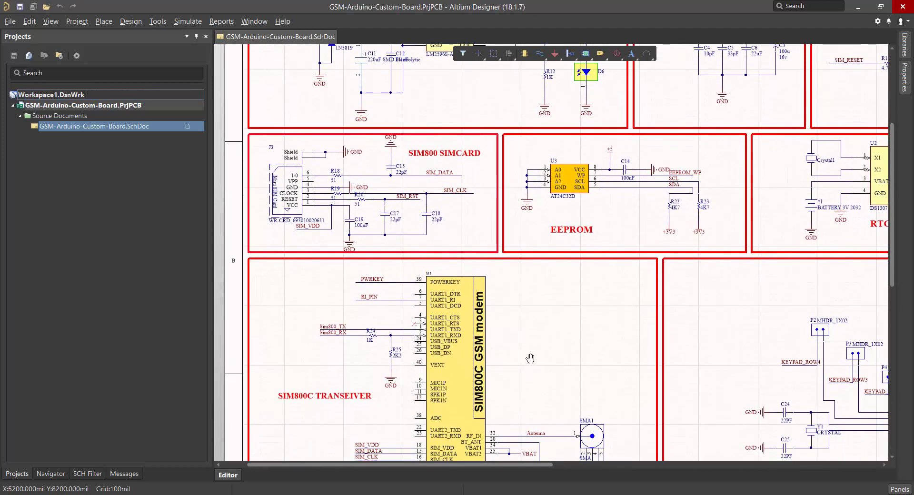
right_drag(545, 171, 506, 360)
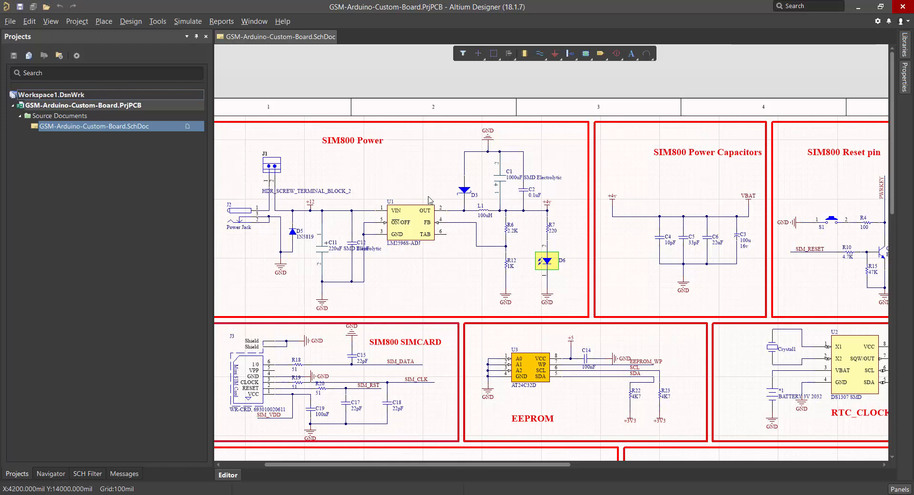
right_drag(410, 242, 429, 258)
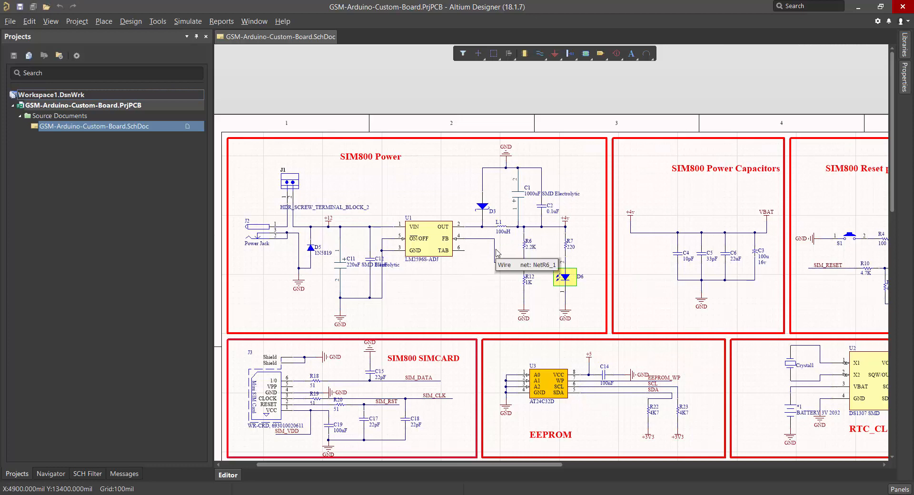
- Examine the AMS1117 5V regulator circuit, its +12 input, +5 output and capacitors, alongside the SIM800 indicators
shift+scroll(763, 223, right, 8)
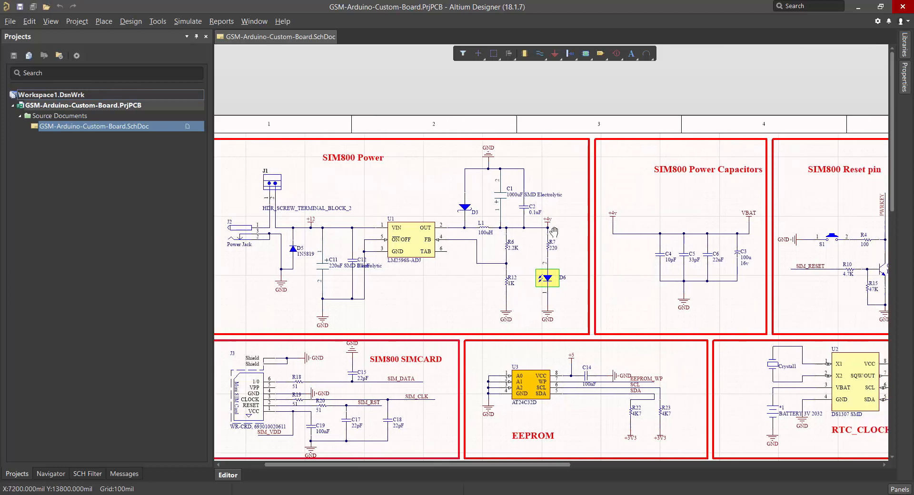
shift+scroll(763, 223, right, 8)
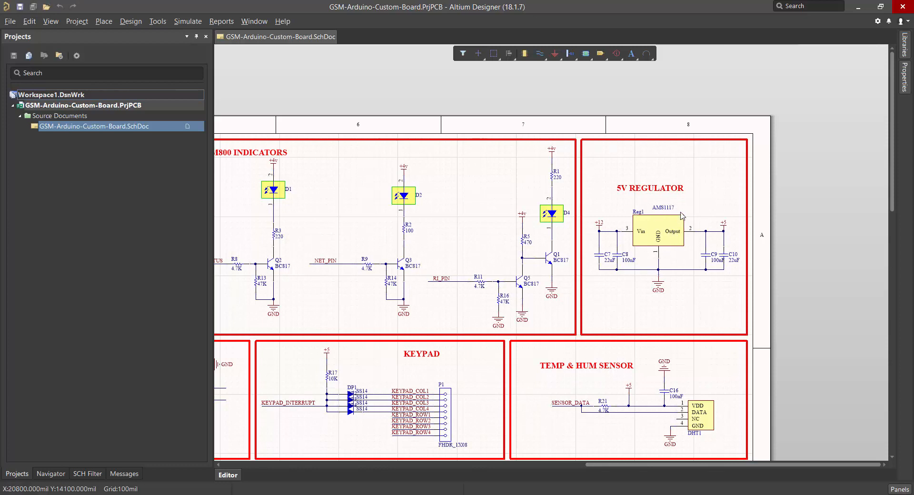
right_drag(666, 255, 632, 247)
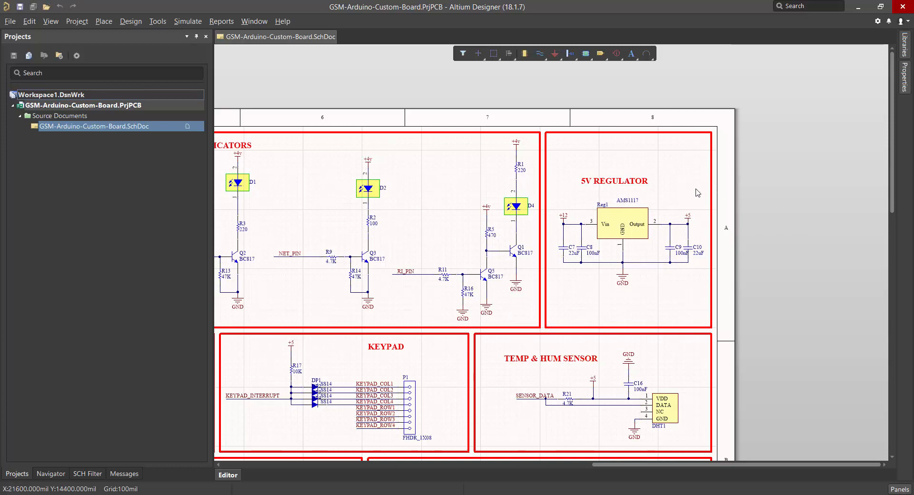
right_drag(677, 205, 634, 174)
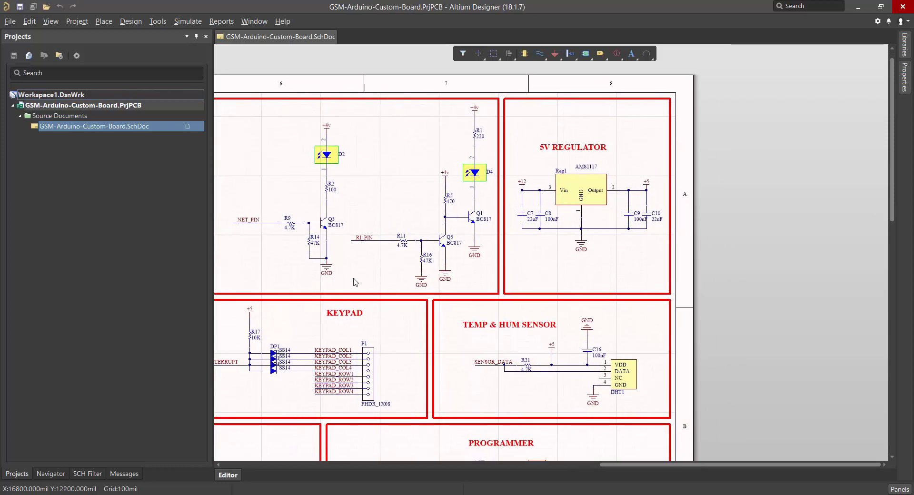
right_drag(347, 280, 469, 261)
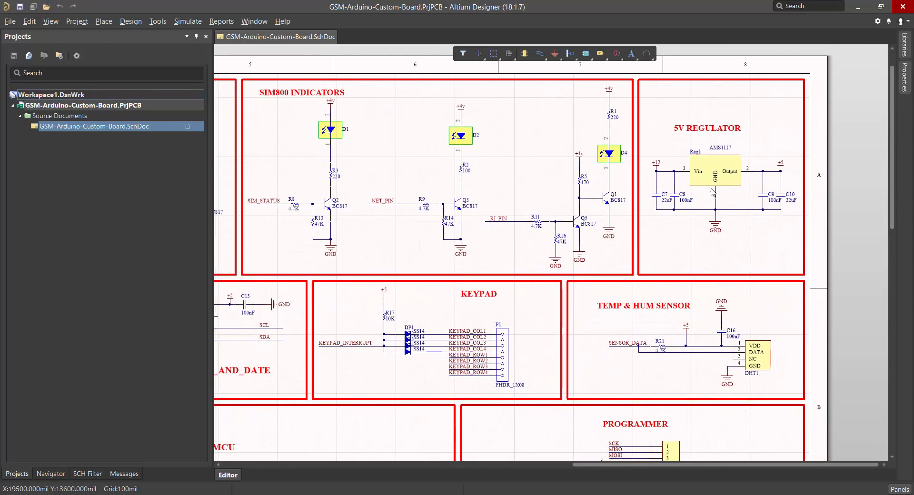
right_drag(728, 189, 625, 208)
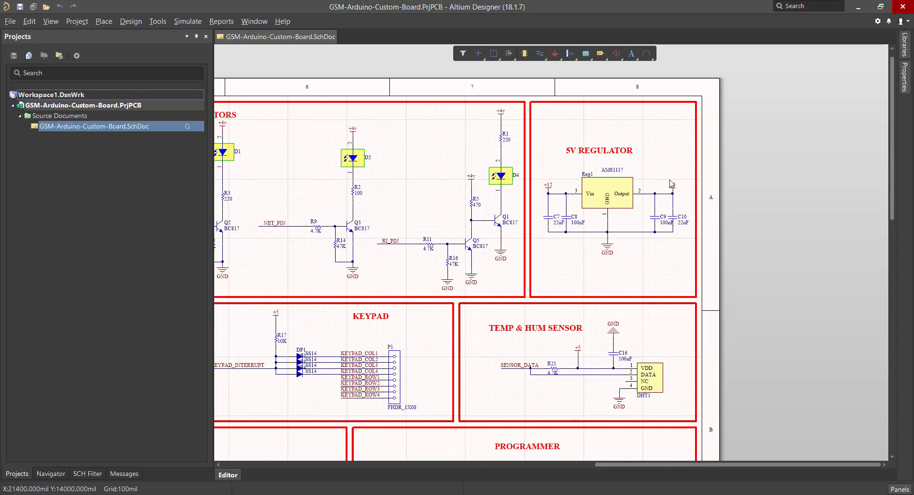
right_drag(672, 193, 651, 179)
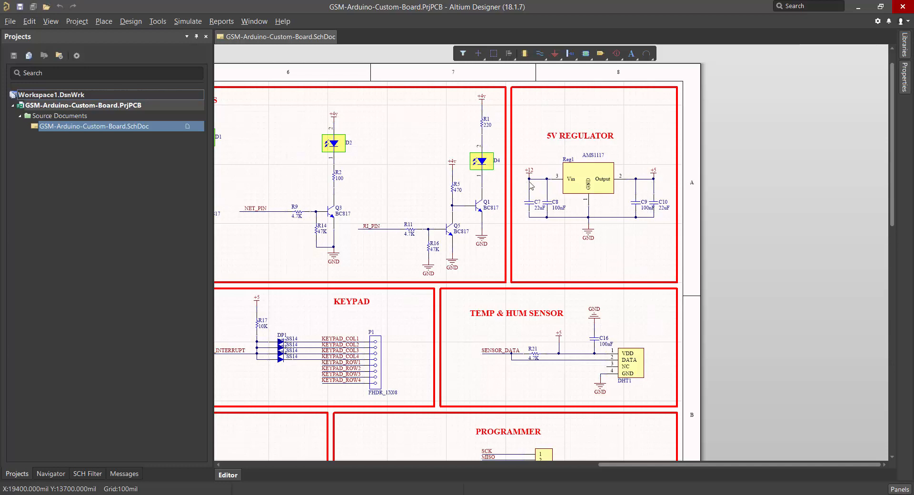
right_drag(528, 170, 578, 174)
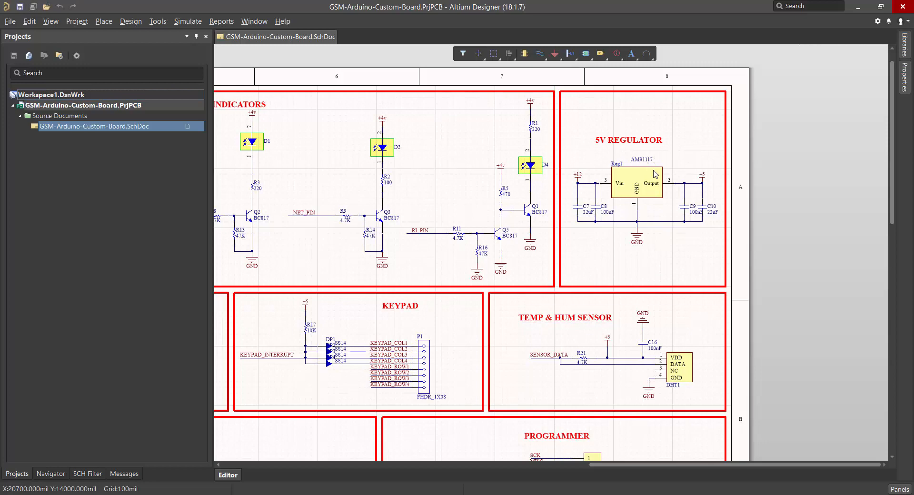
shift+scroll(432, 200, left, 5)
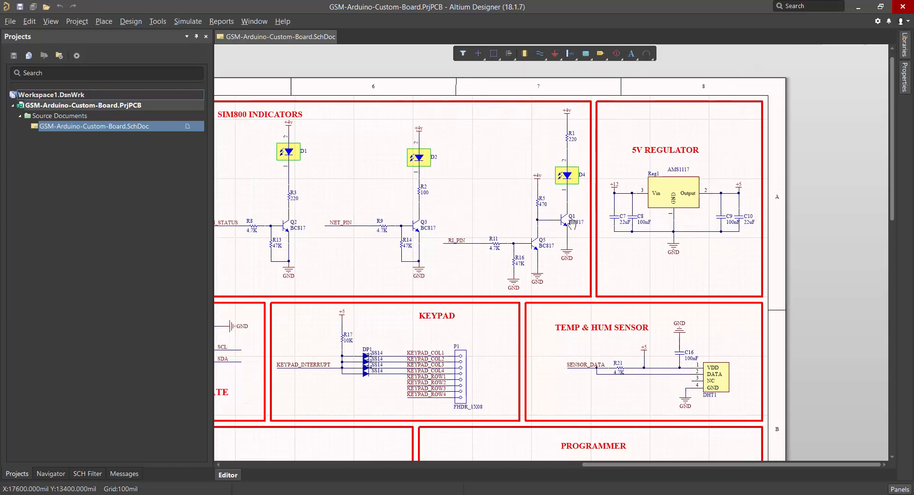
- Examine the SIM800 Power circuit from the J2 power jack and +12 input through the LM2596S-ADJ to the +4v output
right_drag(306, 202, 677, 214)
right_drag(426, 130, 513, 146)
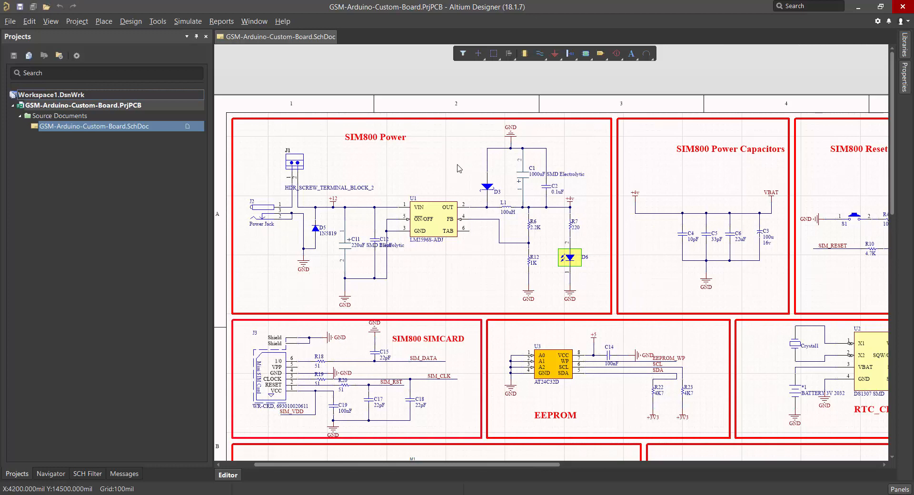
right_drag(457, 165, 467, 193)
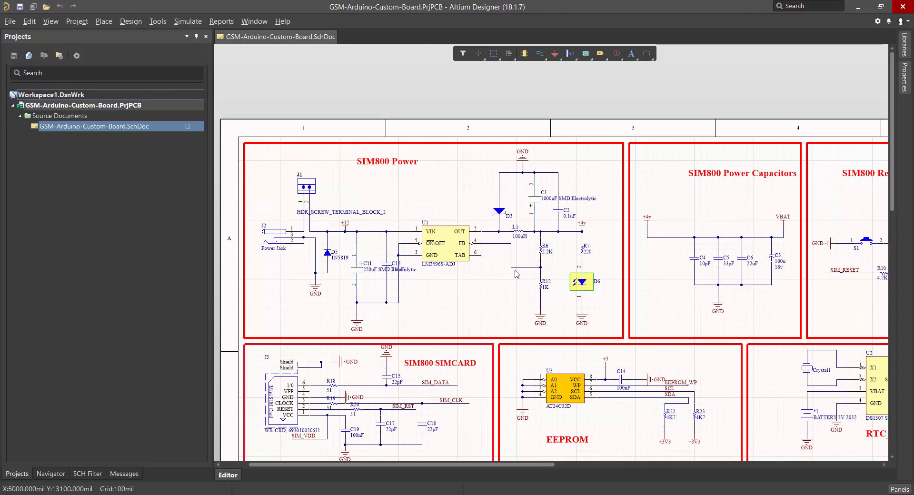
right_drag(493, 270, 512, 265)
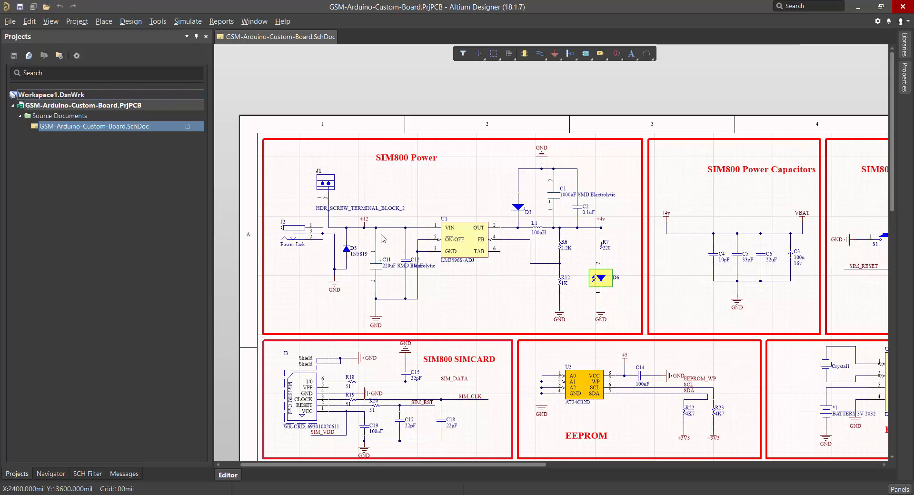
shift+scroll(384, 243, left, 1)
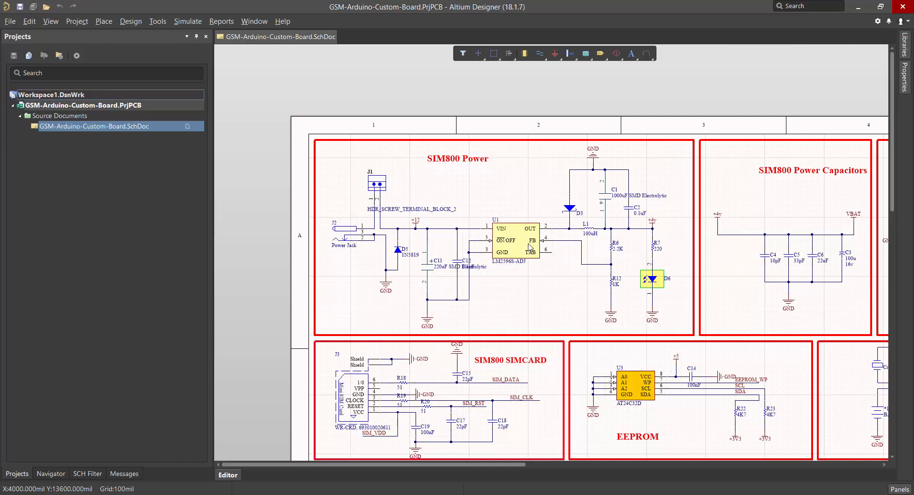
right_drag(529, 245, 507, 230)
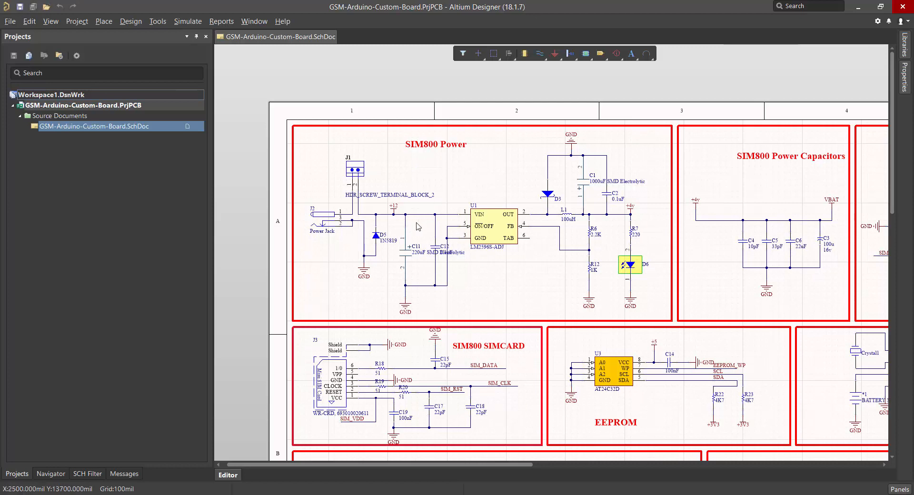
right_drag(415, 227, 402, 216)
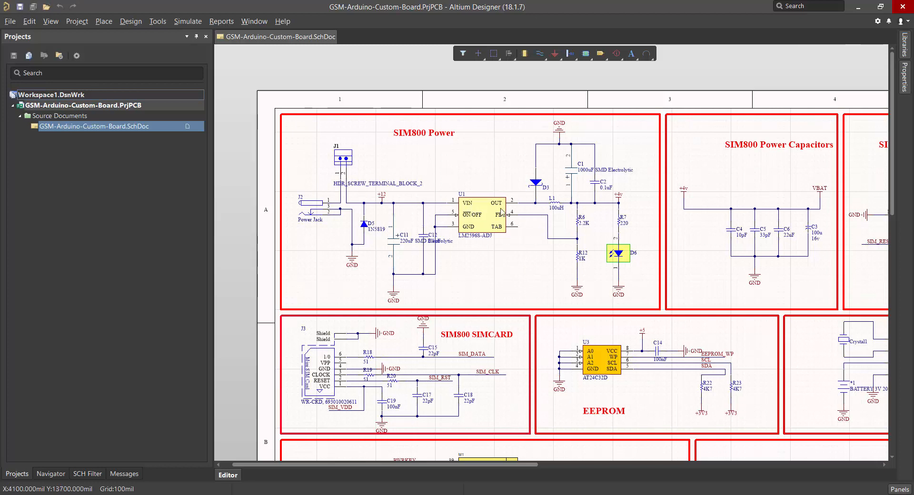
right_drag(523, 245, 509, 228)
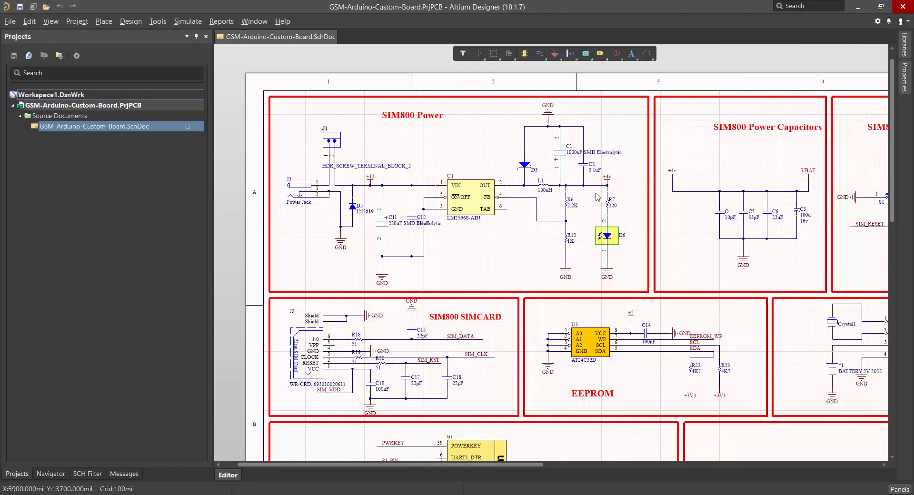
mouse_move(609, 194)
- Inspect the supply connections in the MCU and EEPROM sections, along with the SIM800 indicators and the AMS1117 5V regulator
right_drag(618, 244, 445, 61)
right_drag(659, 248, 554, 165)
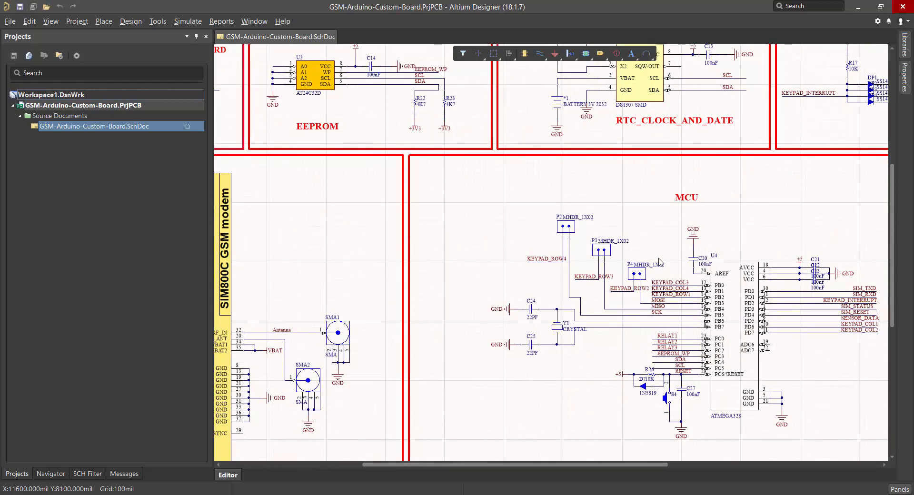
right_drag(662, 280, 703, 358)
right_drag(534, 219, 575, 269)
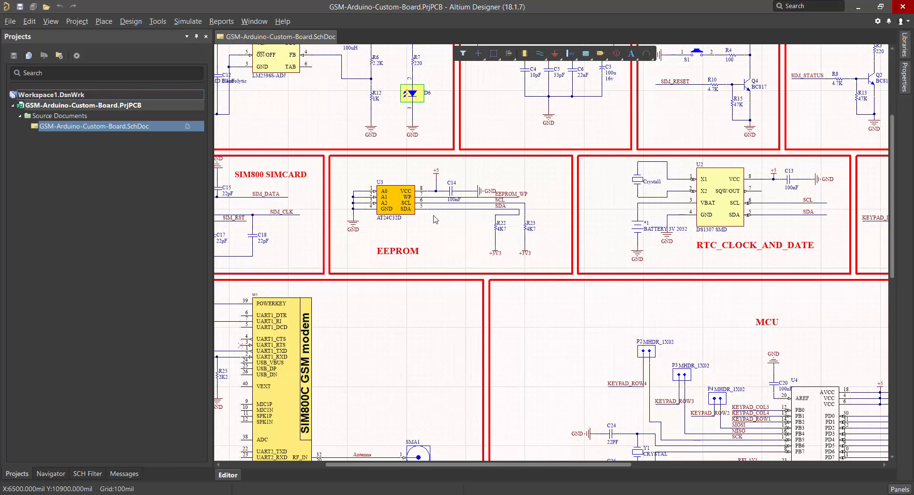
right_drag(433, 215, 440, 258)
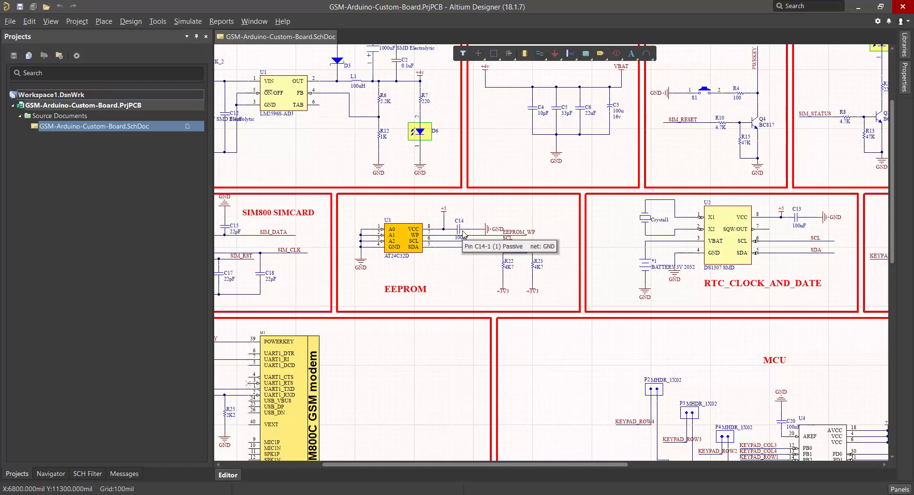
right_drag(763, 181, 323, 328)
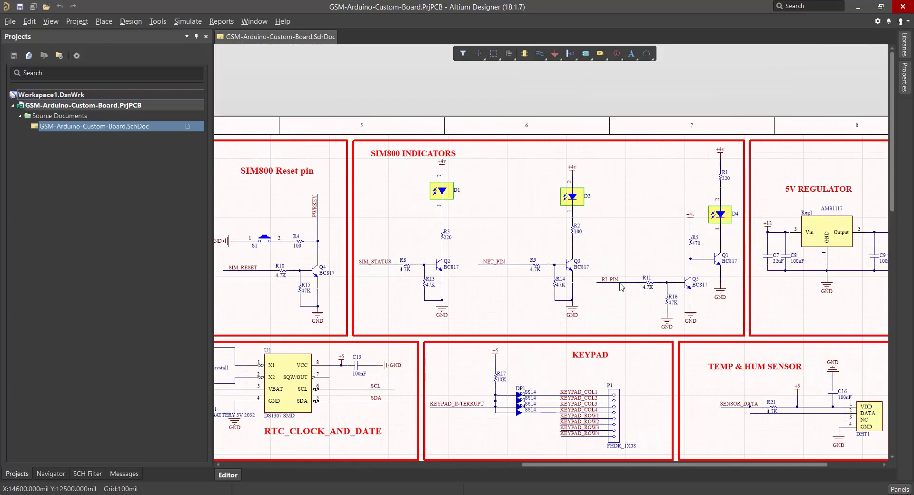
right_drag(681, 275, 494, 266)
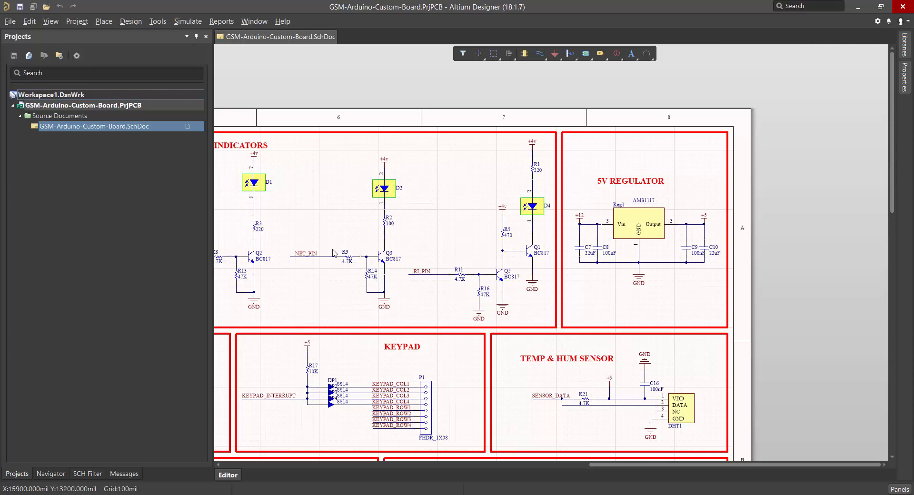
- Compare the SIM800 Power circuit with the EEPROM, RTC, reset pin, indicator and SIM800C modem sections
right_drag(280, 245, 654, 267)
right_drag(409, 259, 600, 258)
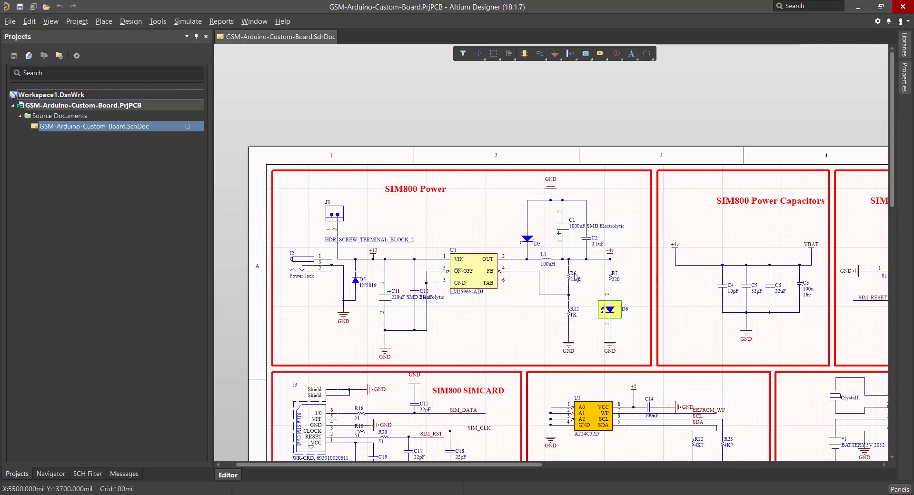
right_drag(575, 267, 507, 232)
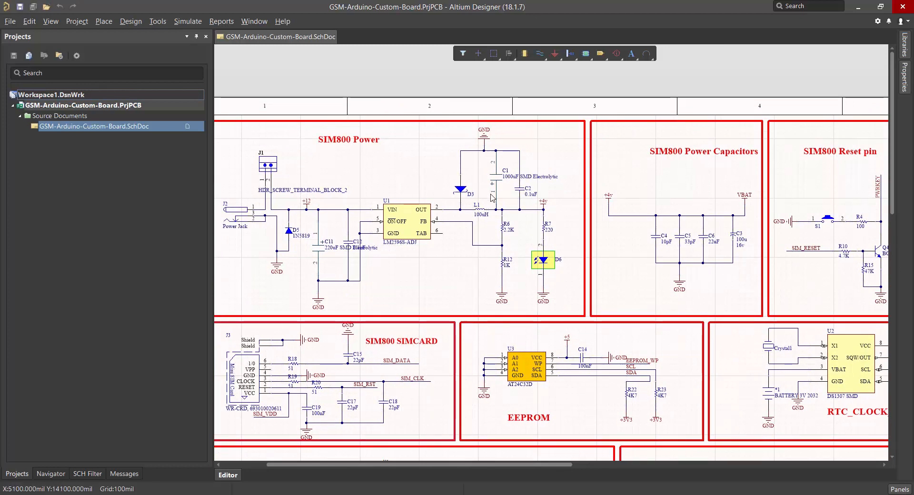
scroll(480, 267, down, 4)
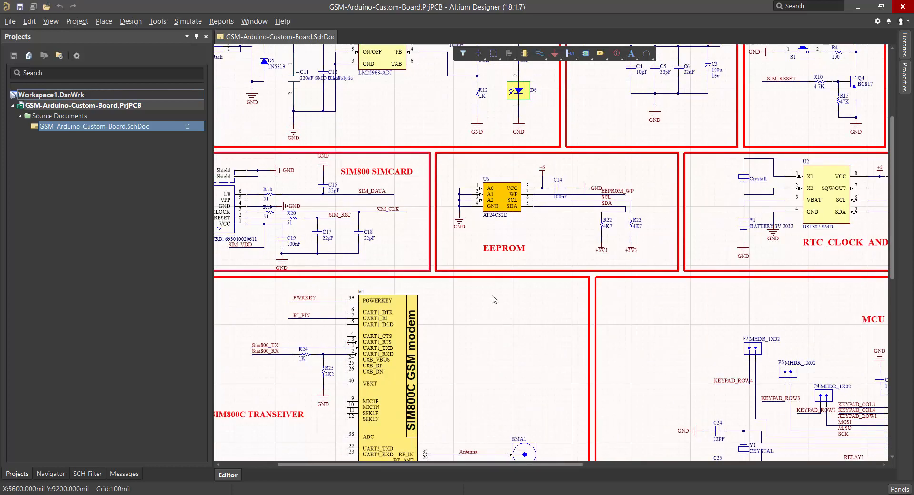
right_drag(434, 306, 422, 357)
right_drag(482, 346, 261, 418)
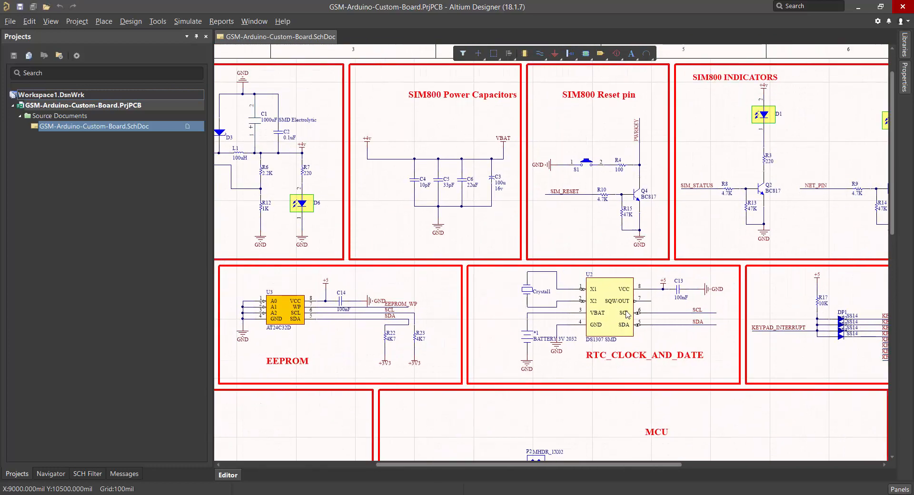
right_drag(668, 223, 439, 265)
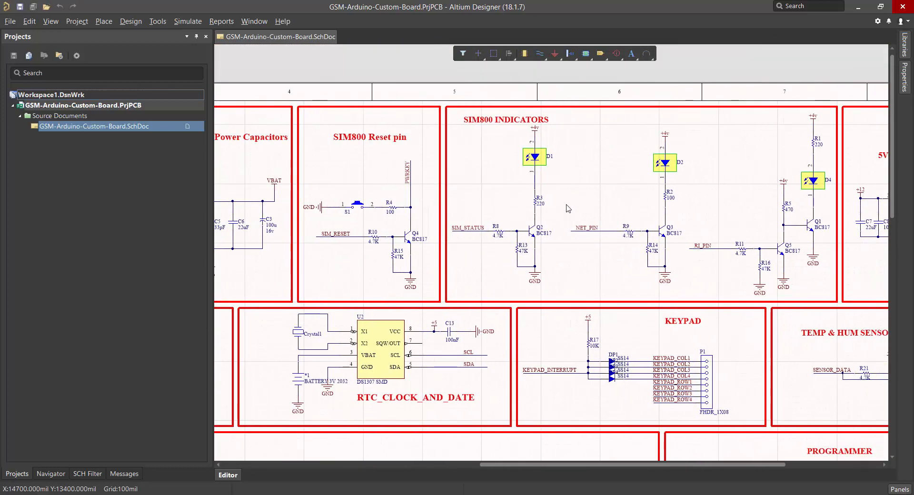
right_drag(309, 327, 730, 117)
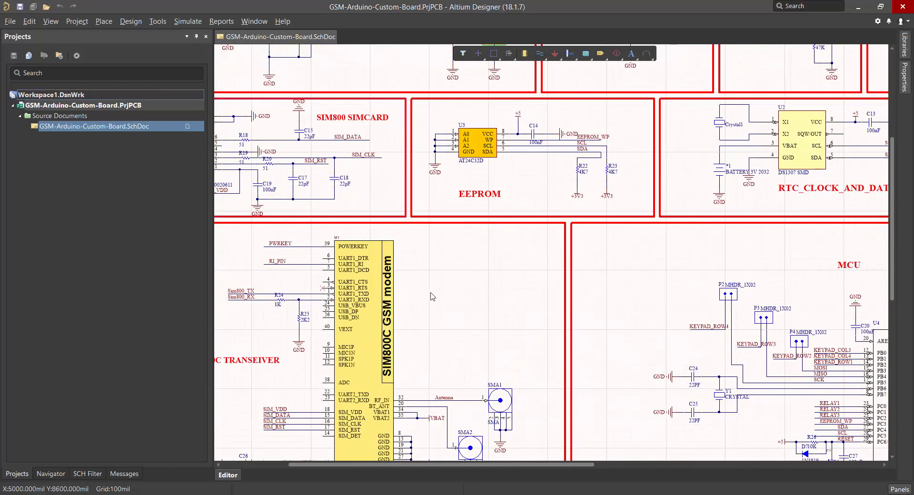
right_drag(419, 250, 374, 279)
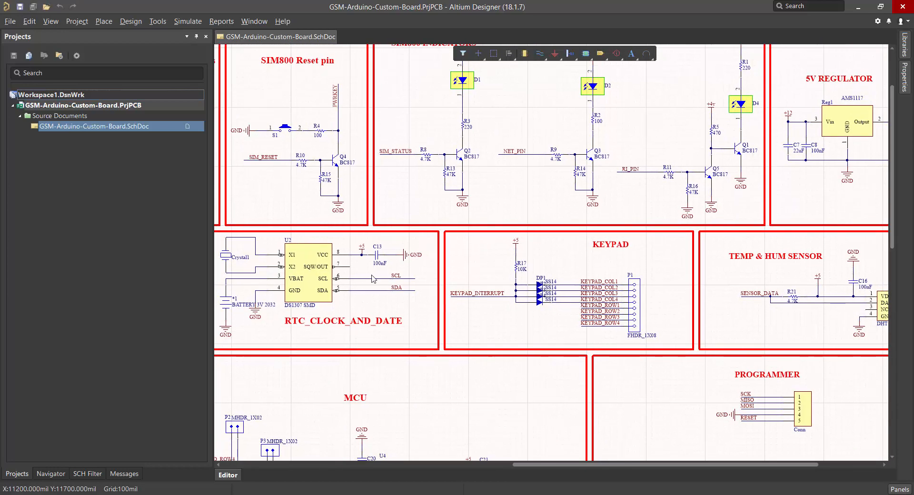
- Look over the ATMEGA328 MCU, RTC, keypad, temperature and humidity sensor, programmer, relay and 1.3 inch OLED display sections
right_drag(450, 329, 538, 39)
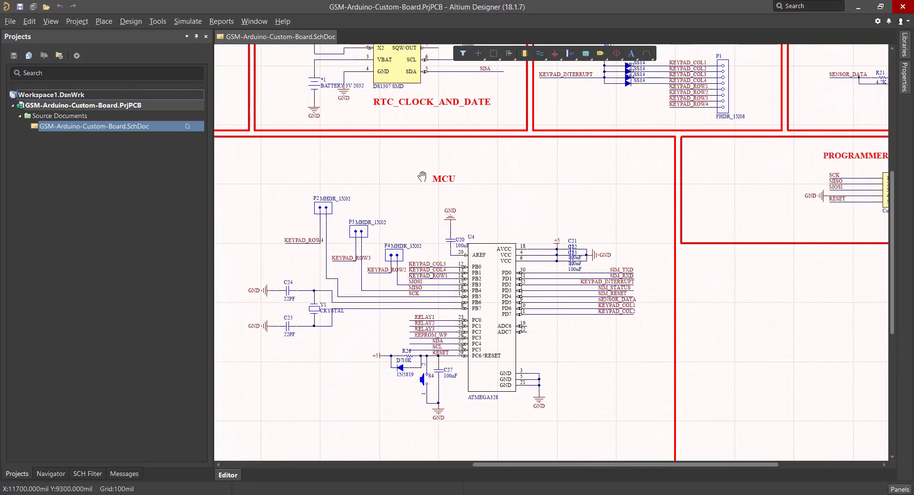
right_drag(422, 177, 744, 341)
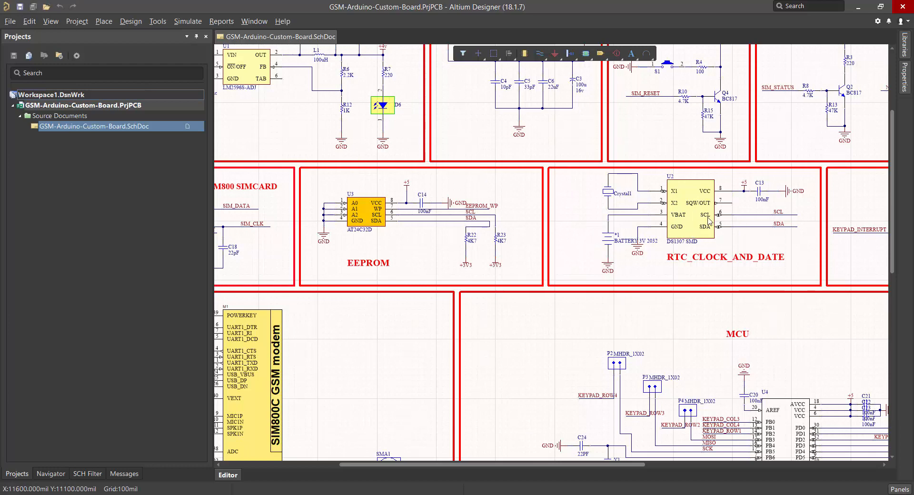
right_drag(744, 238, 555, 189)
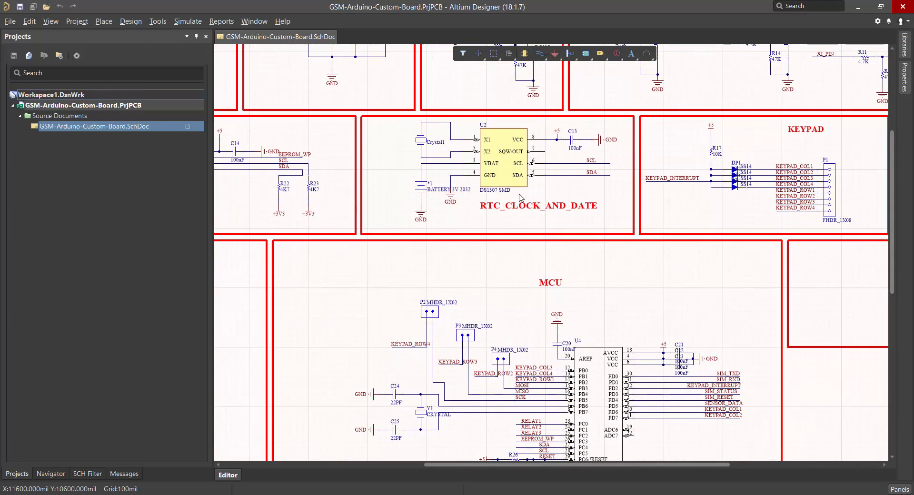
right_drag(596, 209, 296, 152)
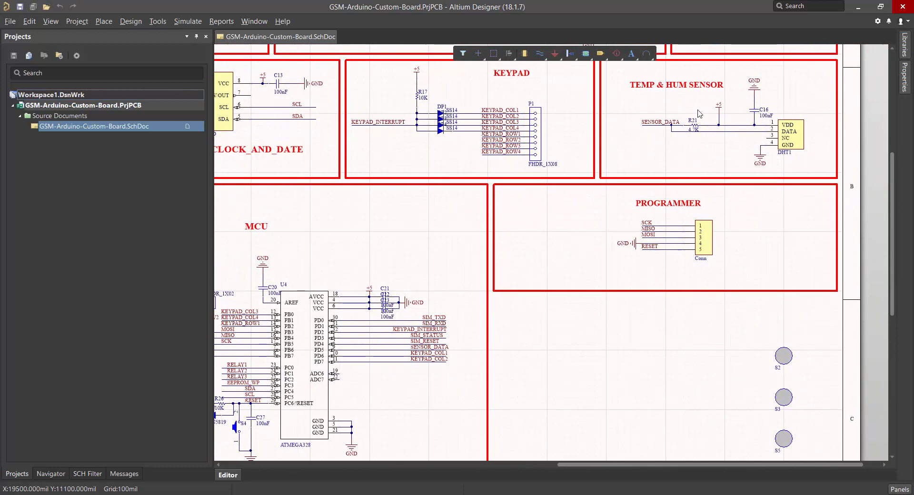
scroll(690, 243, down, 5)
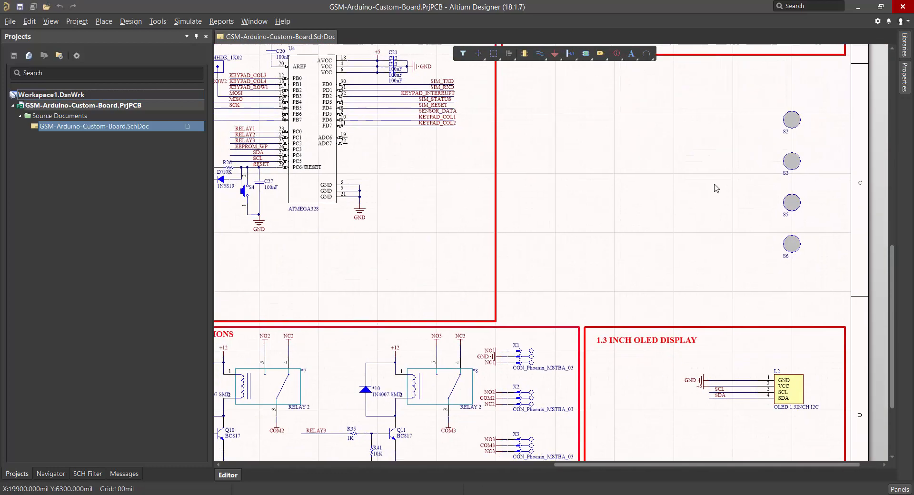
right_drag(414, 145, 665, 491)
right_drag(508, 175, 624, 293)
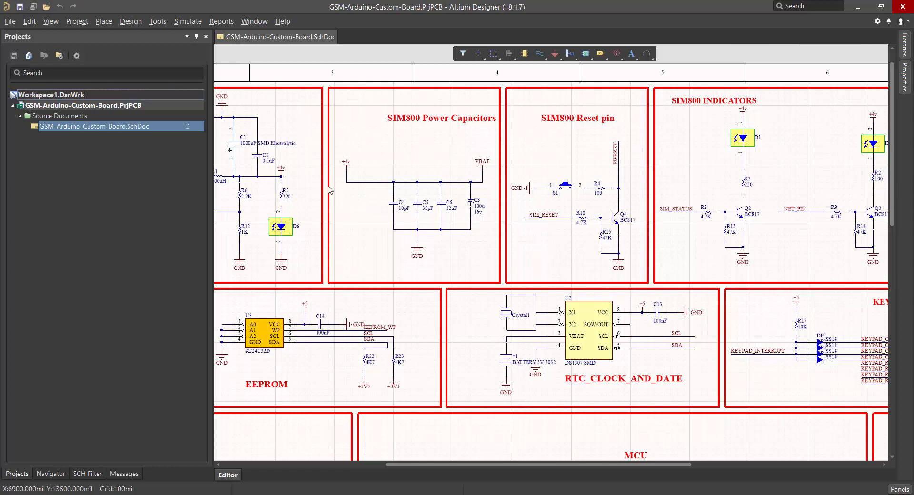
- Examine the output side of the SIM800 Power circuit, including feedback resistors R6 and R12 and the D6 indicator LED
right_drag(327, 190, 630, 206)
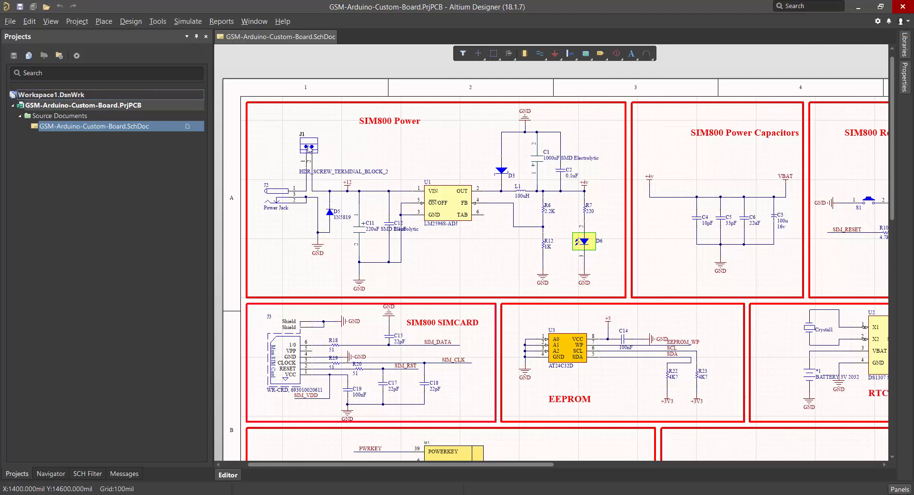
right_drag(573, 245, 503, 223)
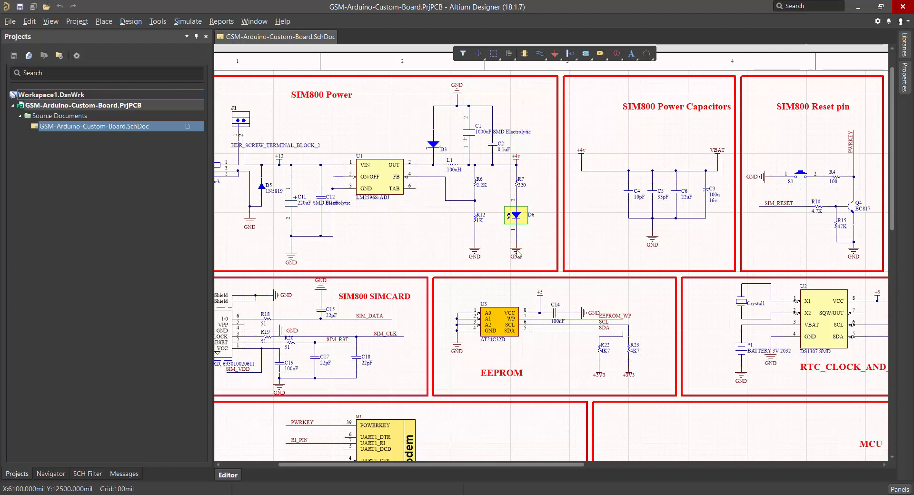
right_drag(507, 257, 521, 220)
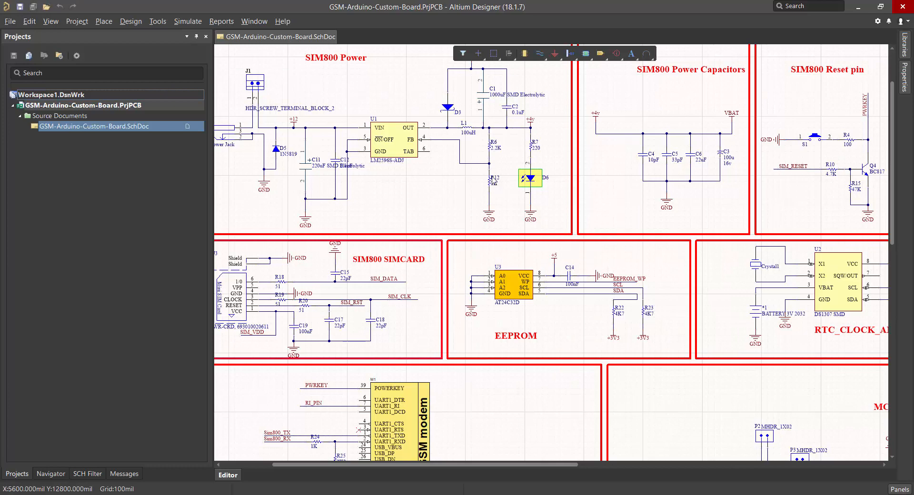
right_drag(481, 152, 450, 165)
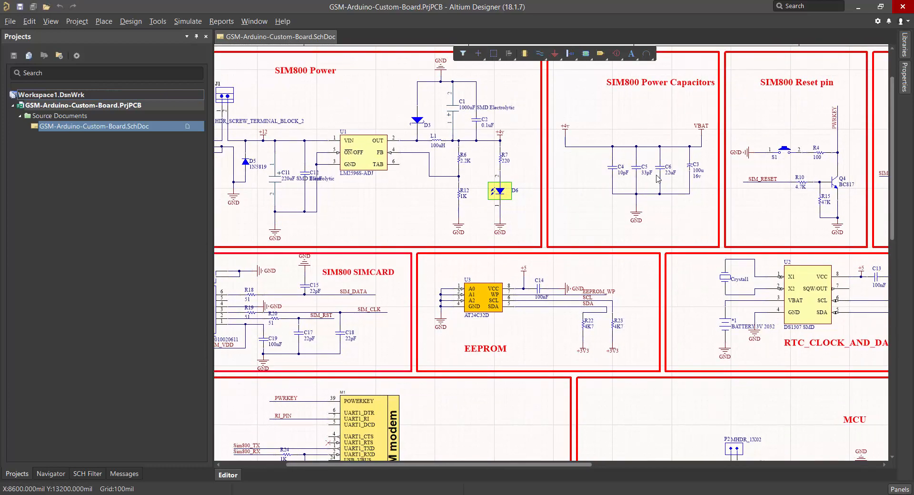
- Examine the SIM800 Power Capacitors C3 to C6 between +4v and VBAT, checking the matching VBAT pins on the SIM800C modem
right_drag(657, 179, 545, 255)
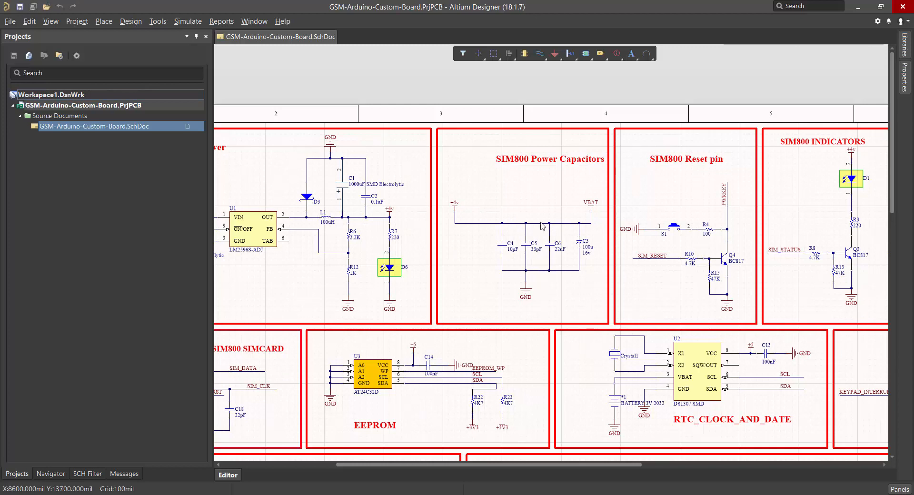
right_drag(528, 210, 528, 238)
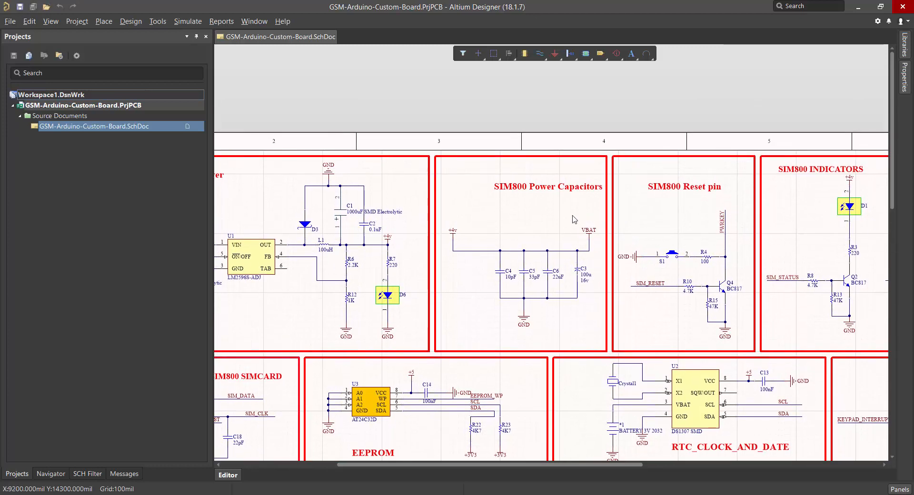
right_drag(480, 266, 503, 266)
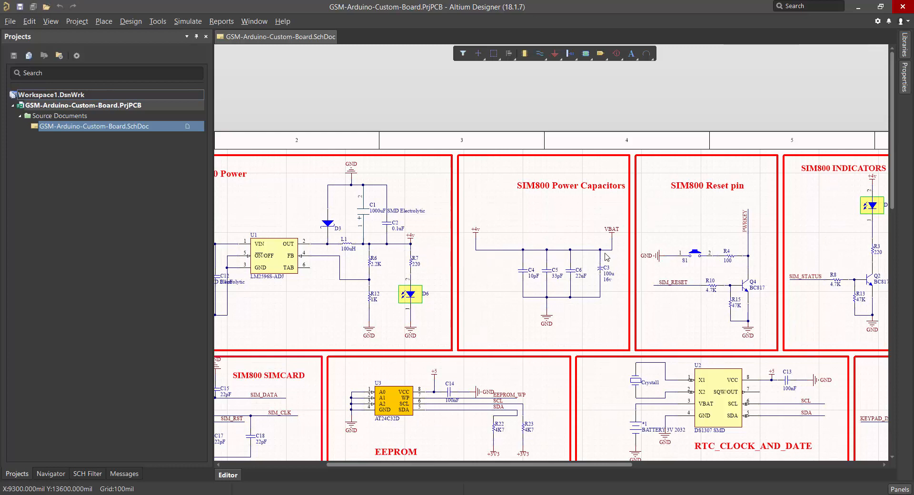
right_drag(346, 441, 591, 204)
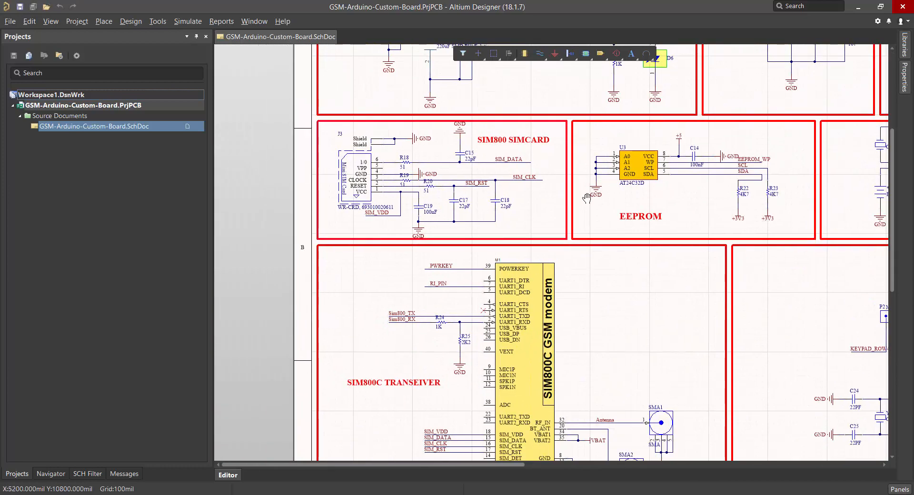
right_drag(715, 111, 465, 305)
right_drag(546, 213, 549, 240)
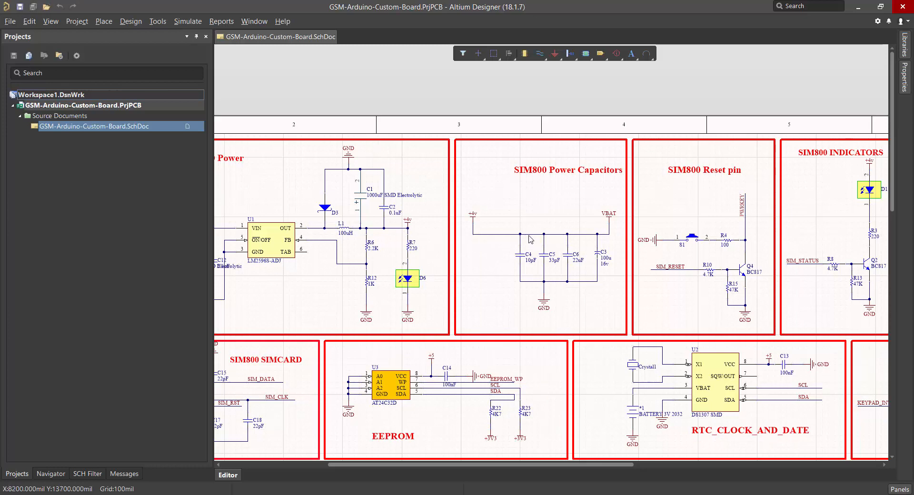
right_drag(538, 254, 523, 276)
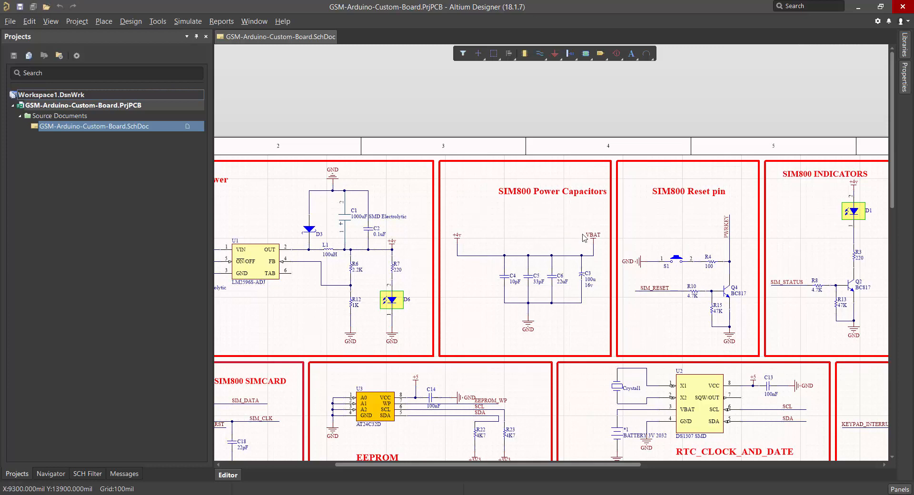
- Review the values of capacitors C3 to C6 in the SIM800 Power Capacitors section and their VBAT supply to the modem
right_drag(573, 271, 576, 275)
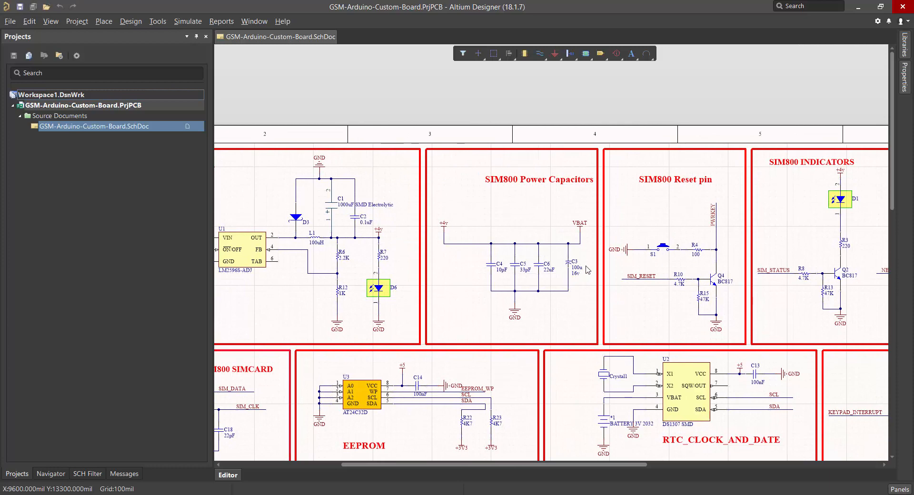
right_drag(589, 272, 584, 282)
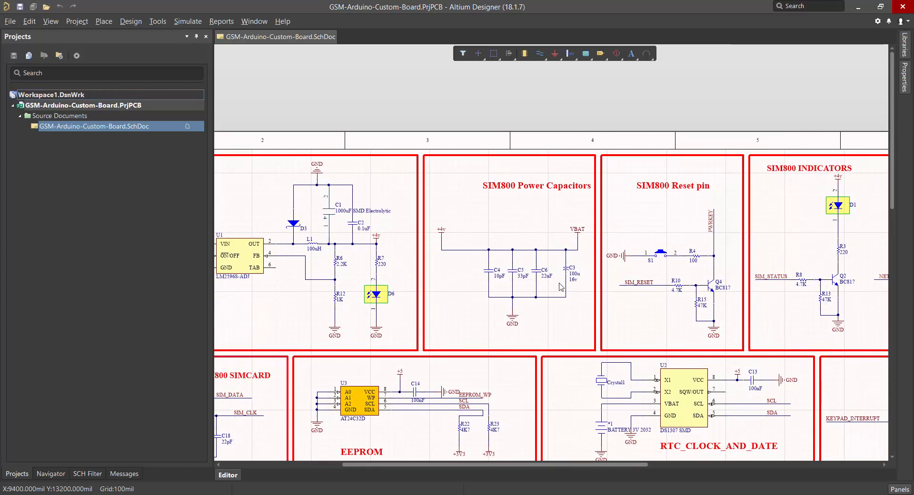
right_drag(452, 321, 473, 305)
right_drag(440, 358, 617, 217)
right_drag(579, 244, 448, 379)
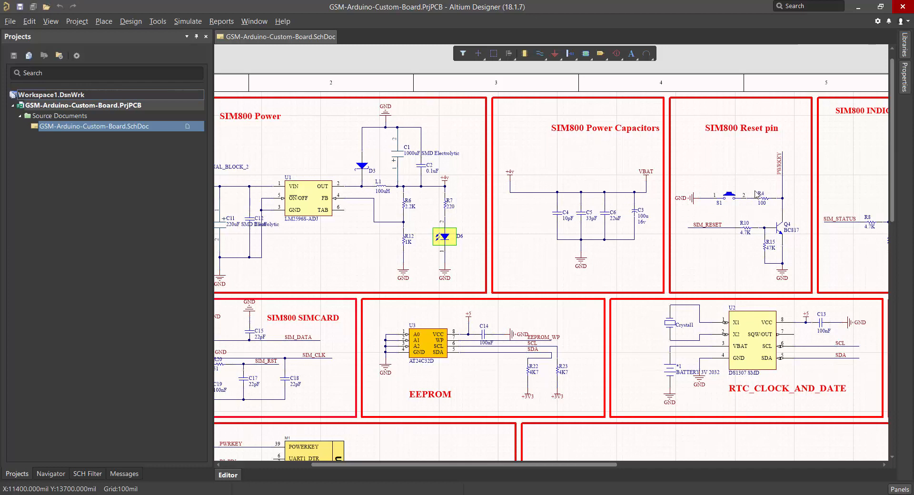
- Examine the SIM800 Reset pin circuit with button S1 and transistor Q4, tracing PWRKEY and SIM_RESET to the modem and MCU
right_drag(756, 196, 547, 231)
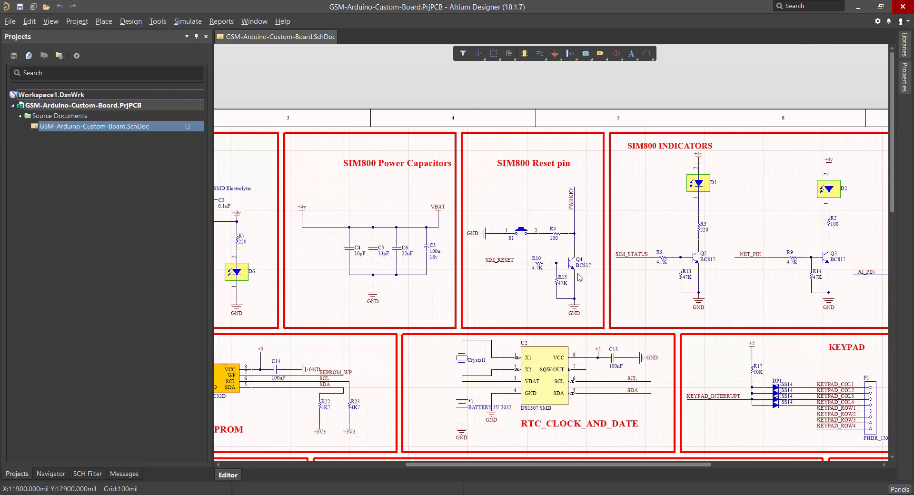
right_drag(498, 304, 589, 138)
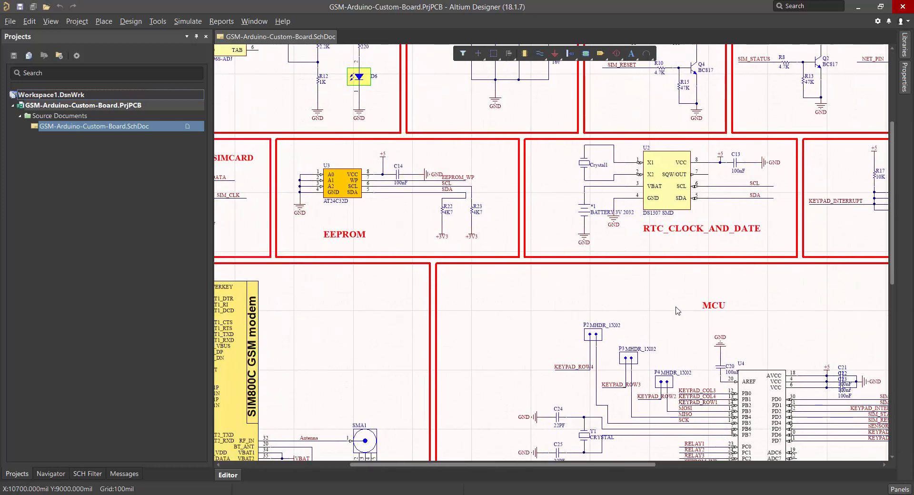
right_drag(675, 305, 593, 236)
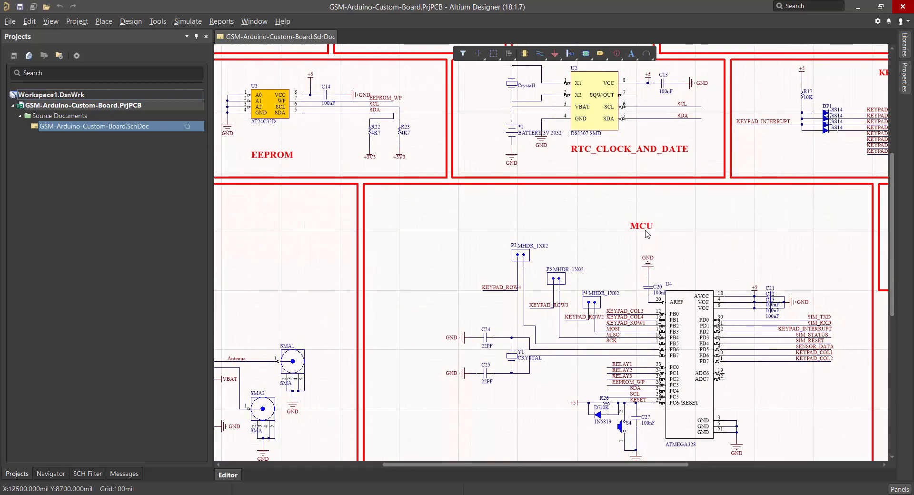
right_drag(631, 207, 631, 433)
right_drag(589, 196, 492, 298)
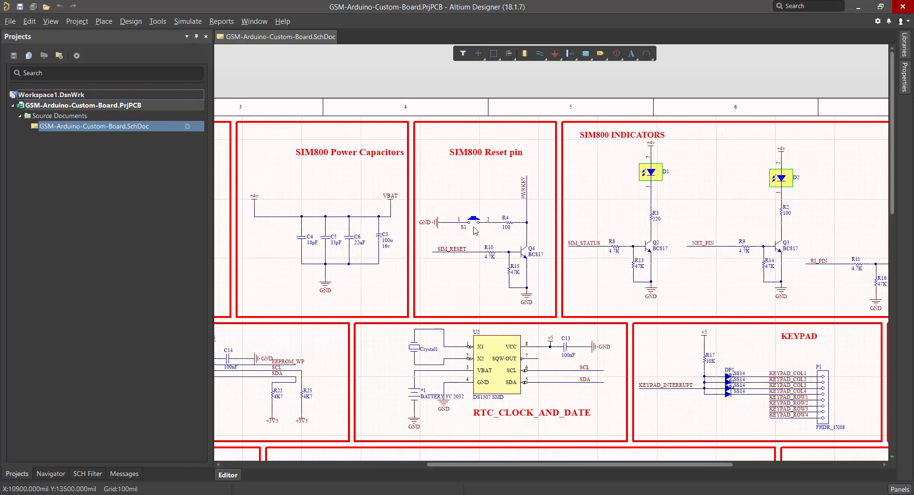
right_drag(410, 306, 588, 131)
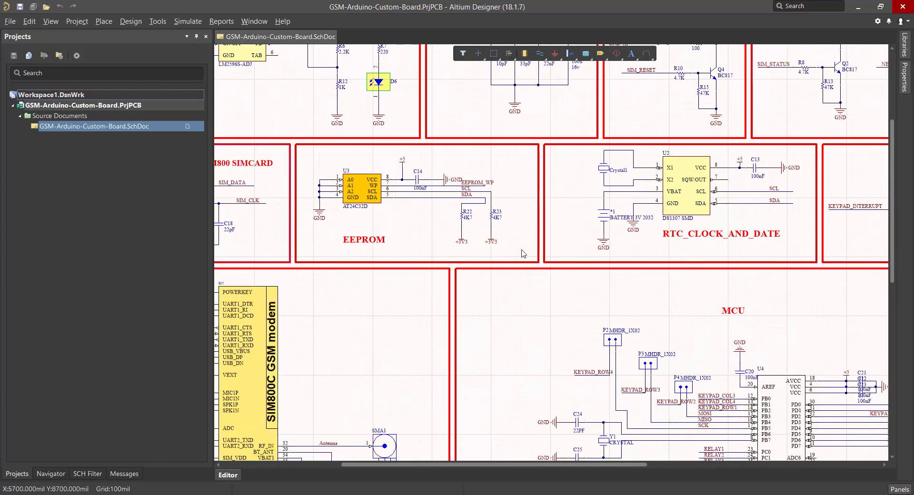
right_drag(518, 231, 324, 410)
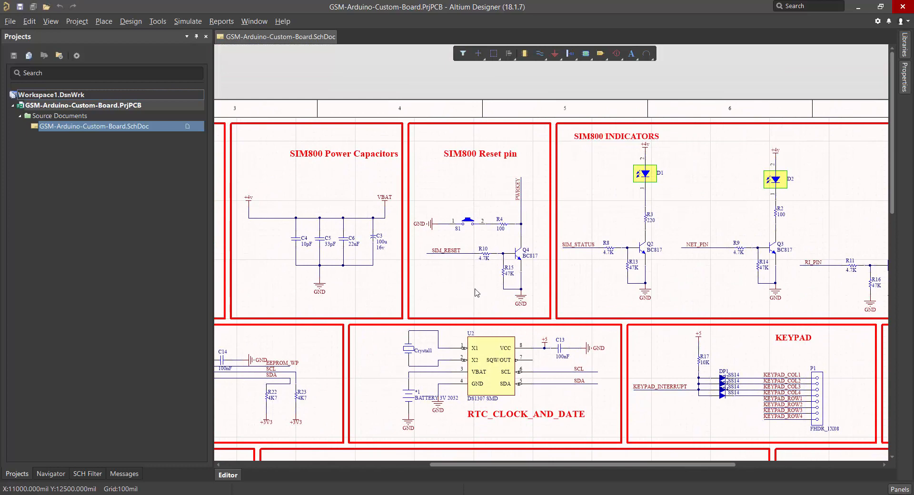
- Recheck the SIM_RESET line on the ATMEGA328 MCU against R10, R15 and Q4 in the reset pin circuit
right_drag(524, 261, 491, 210)
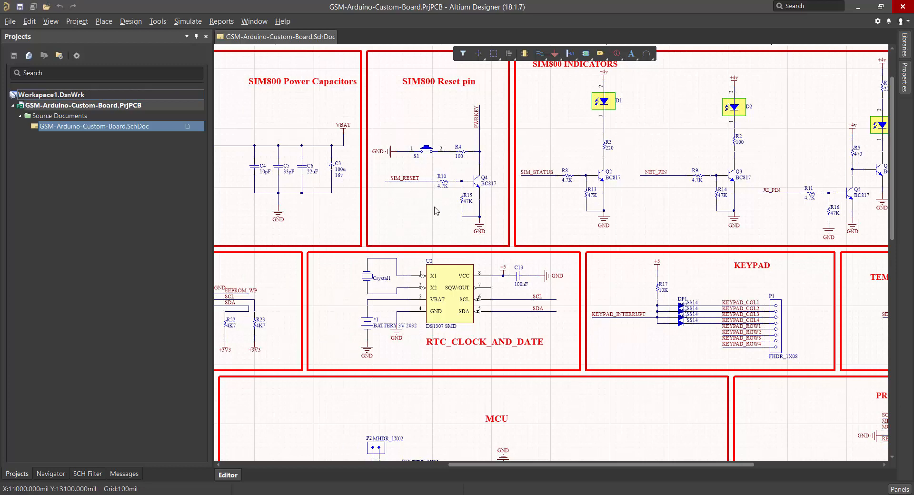
right_drag(523, 401, 471, 188)
right_drag(516, 295, 516, 399)
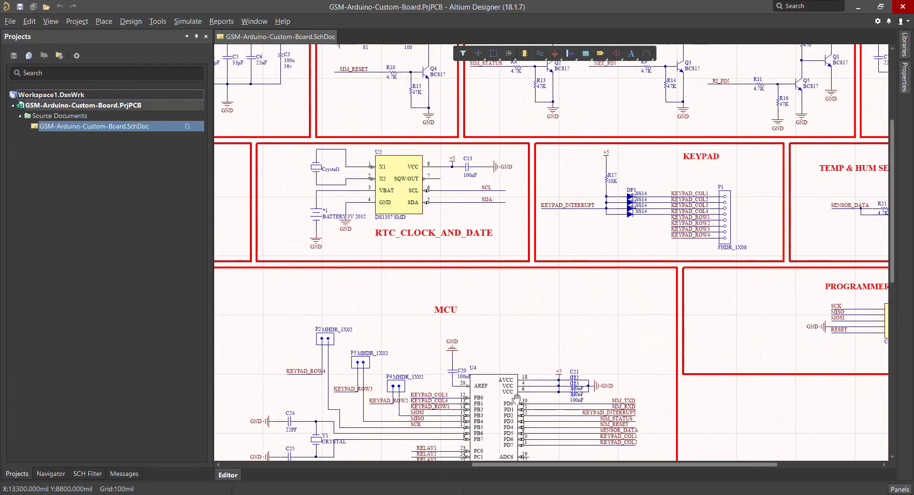
scroll(516, 399, up, 3)
shift+scroll(548, 333, right, 3)
shift+scroll(581, 258, left, 6)
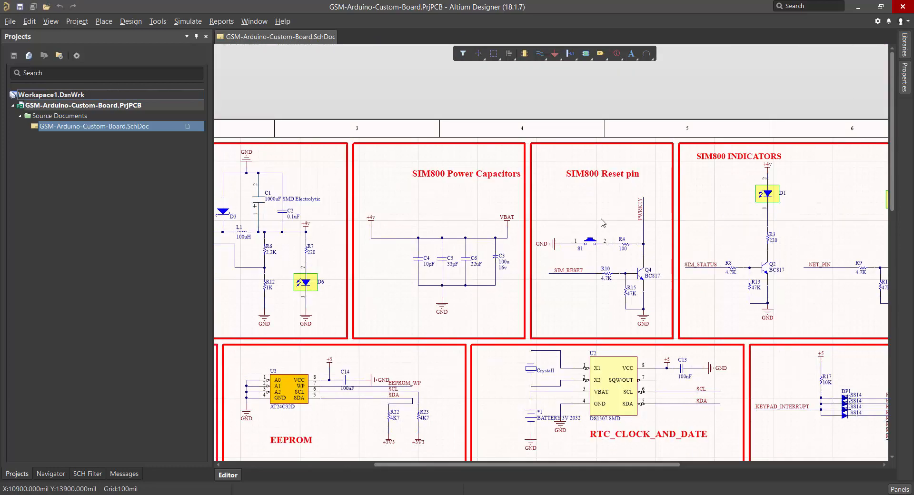
- Examine the SIM800 Indicators section, covering LEDs D1, D2 and D4 with their SIM_STATUS, NET_PIN and RI_PIN transistor drivers
shift+scroll(547, 205, right, 6)
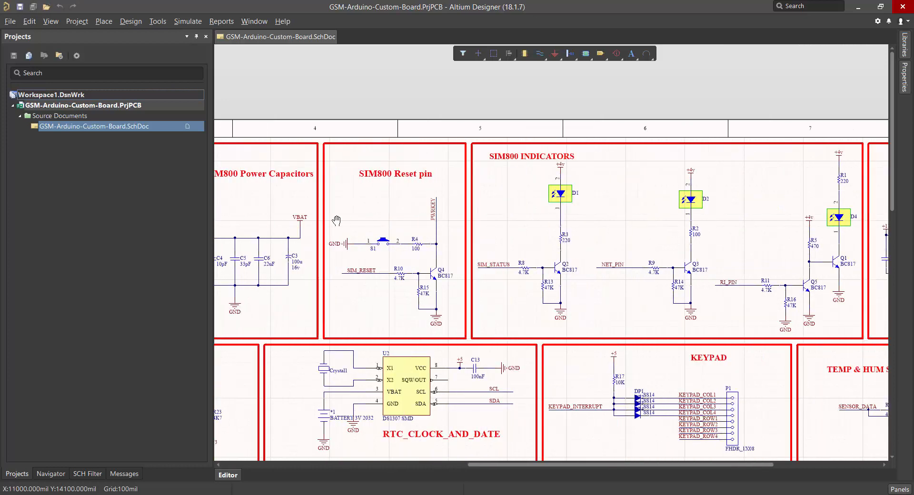
right_drag(577, 212, 538, 199)
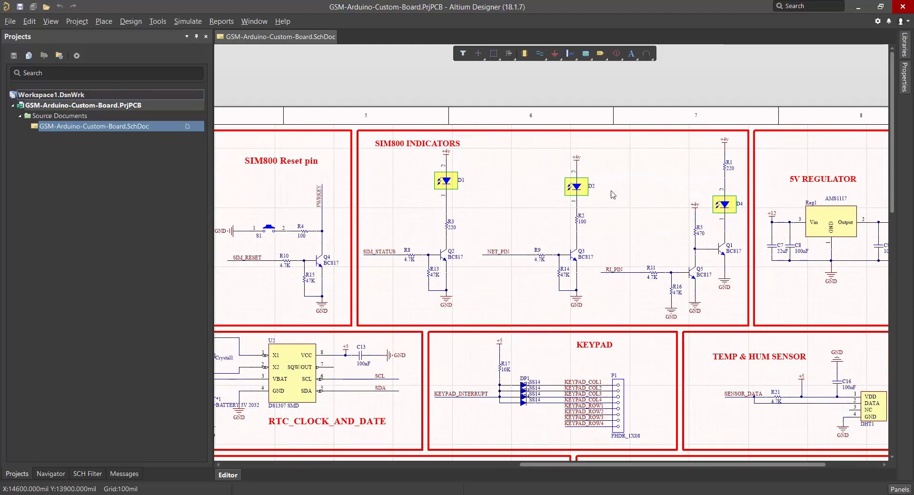
right_drag(326, 324, 728, 88)
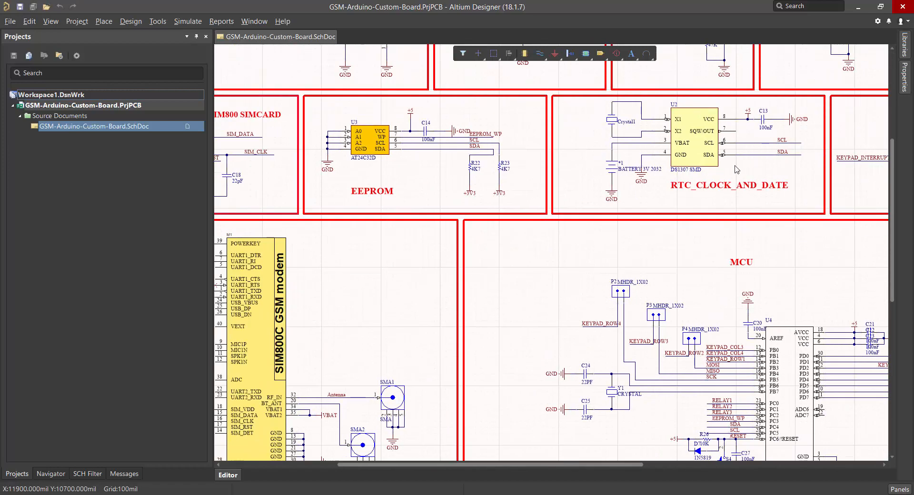
right_drag(711, 193, 378, 377)
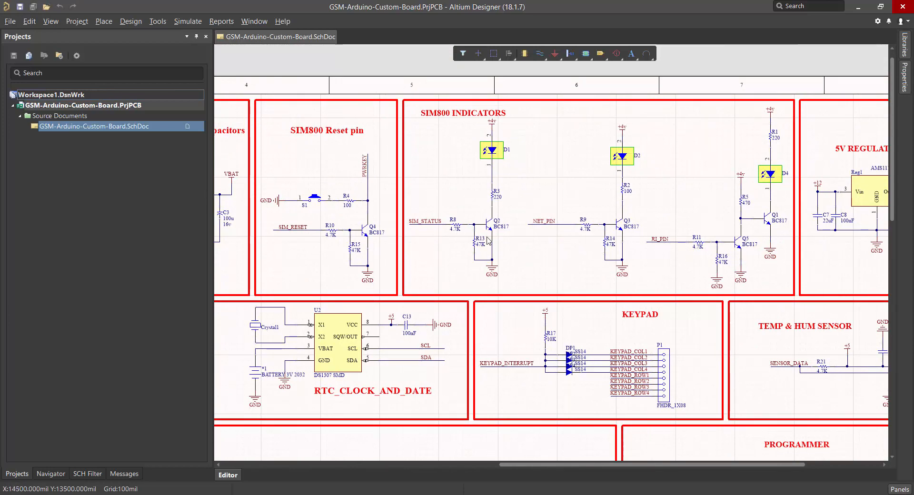
right_drag(322, 344, 270, 372)
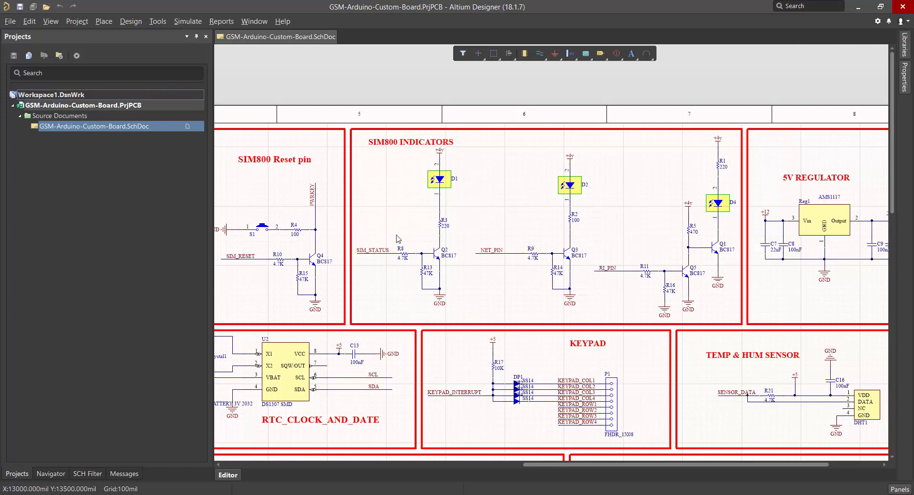
right_drag(558, 226, 476, 244)
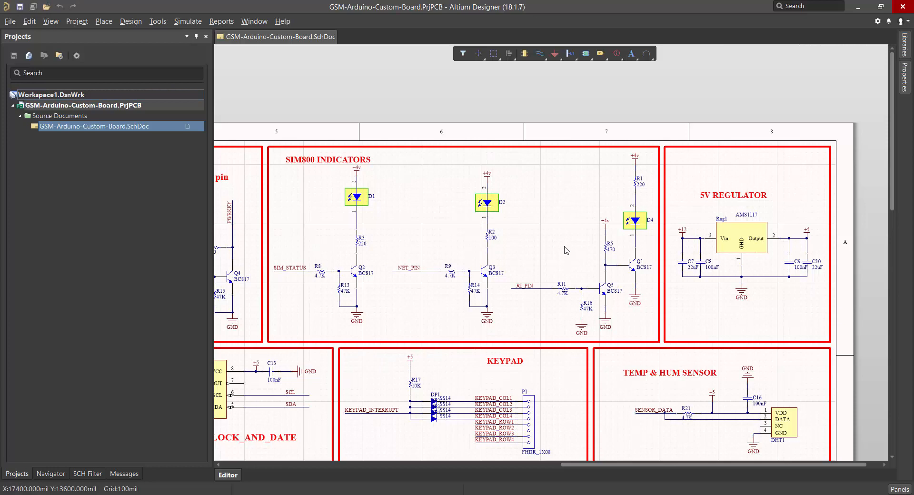
right_drag(564, 247, 502, 233)
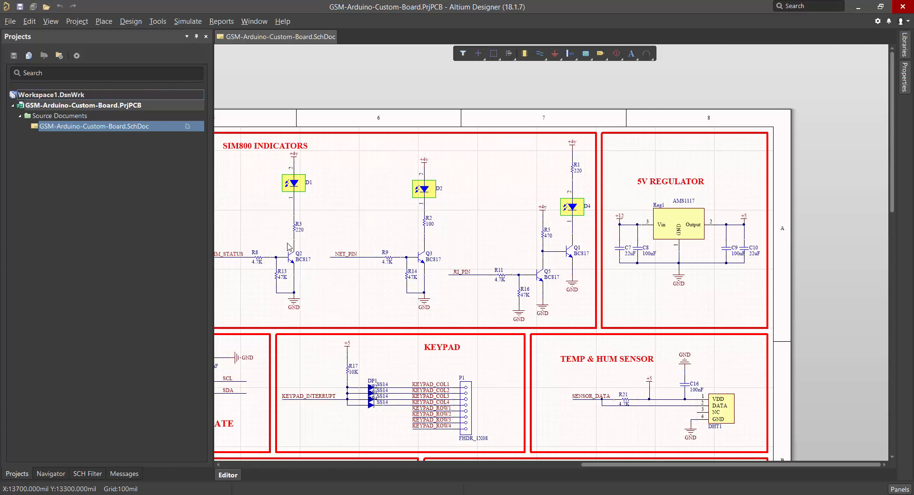
right_drag(290, 246, 408, 236)
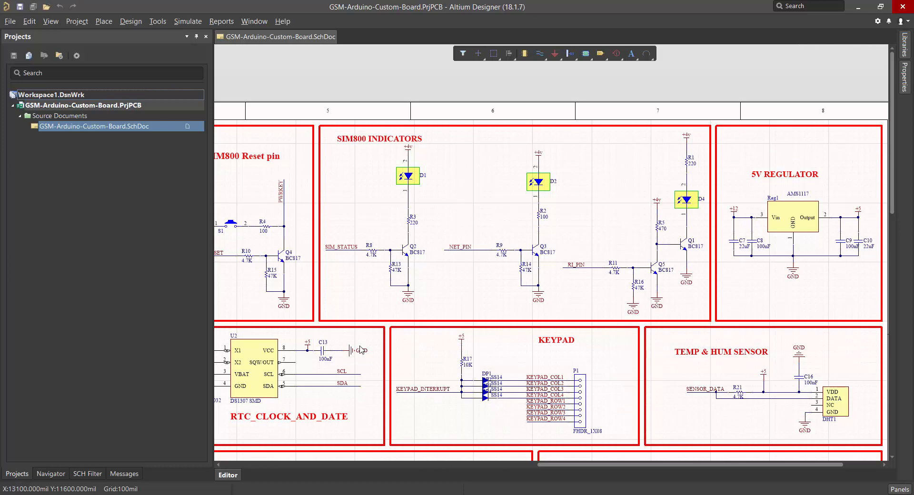
- Match the RI_PIN, NET_PIN and SIM_STATUS labels on the SIM800C modem with the inputs of the indicator circuits
right_drag(440, 267, 678, 77)
right_drag(338, 278, 718, 174)
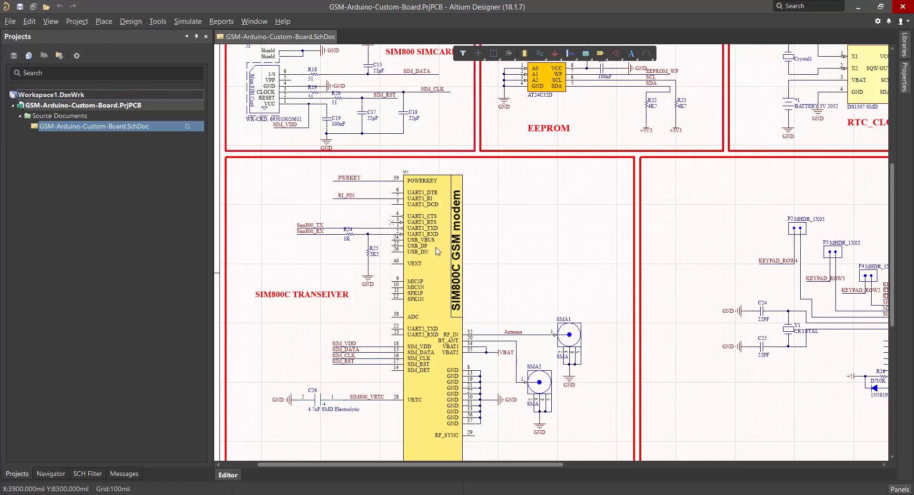
right_drag(714, 132, 374, 367)
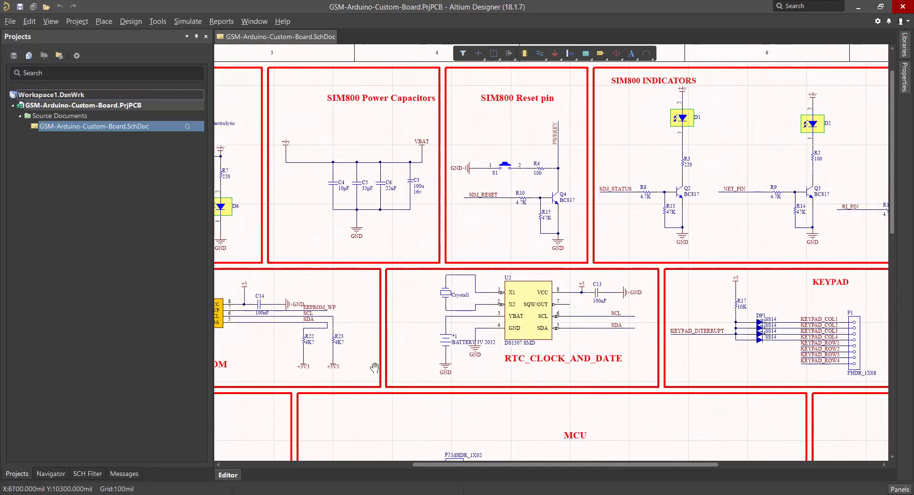
right_drag(278, 407, 609, 183)
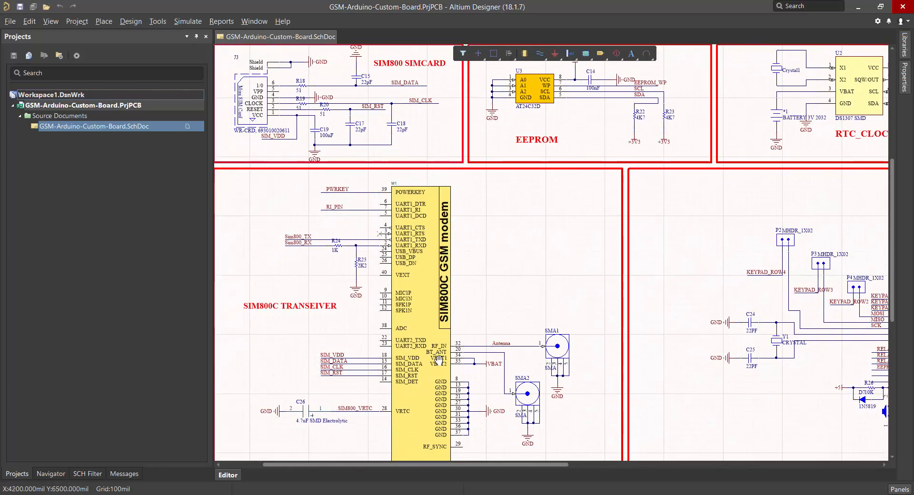
right_drag(438, 361, 431, 288)
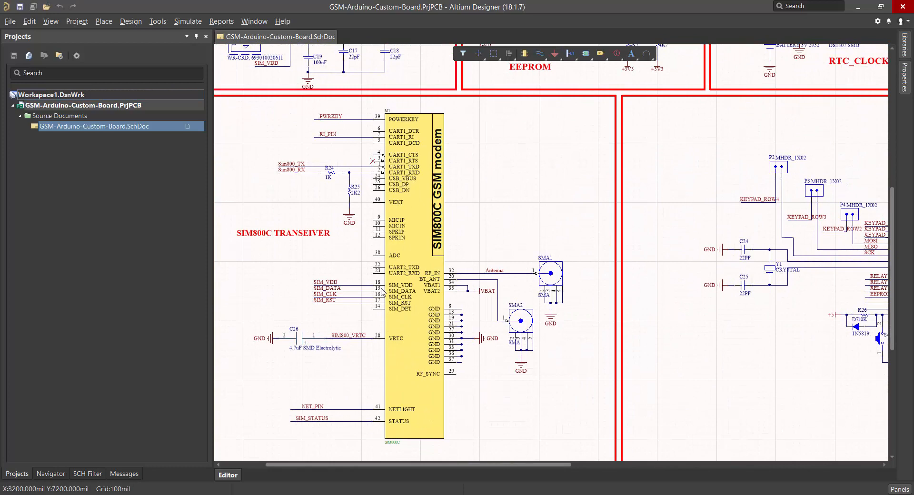
right_drag(634, 197, 314, 402)
right_drag(724, 141, 602, 277)
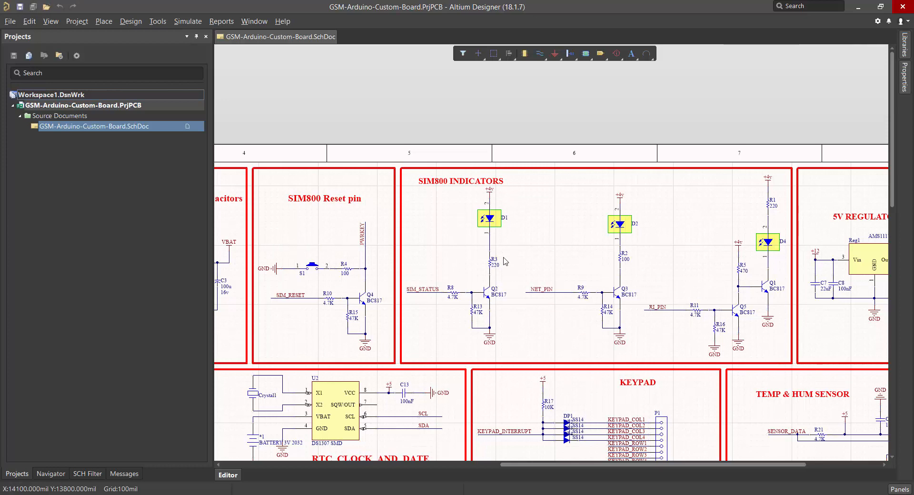
right_drag(464, 294, 622, 257)
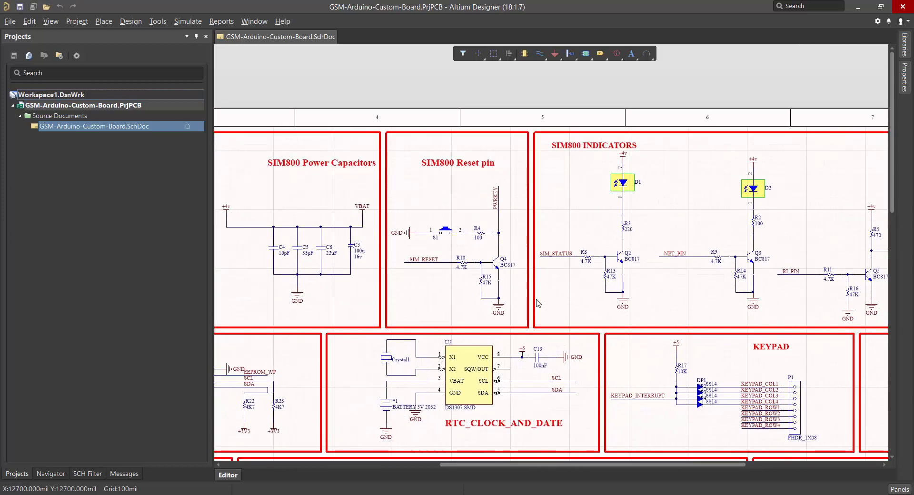
- Examine the SIM800 SIMCARD section, including holder J3, its series resistors and capacitors, and the SIM_DATA, SIM_CLK, SIM_RST and SIM_VDD lines
right_drag(407, 348, 776, 123)
right_drag(420, 152, 519, 189)
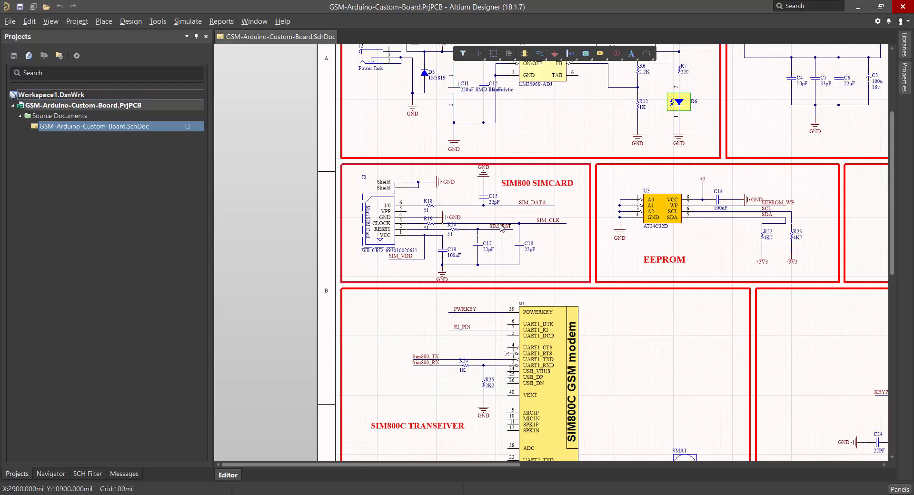
right_drag(511, 228, 497, 252)
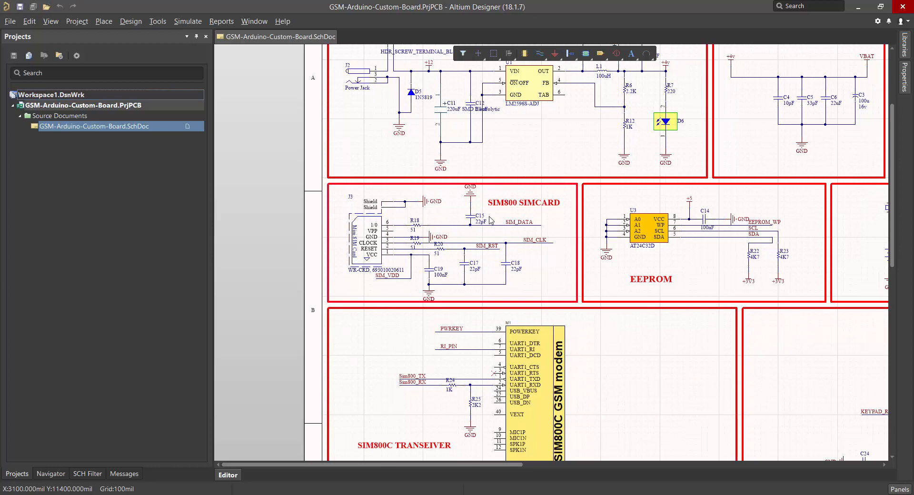
right_drag(478, 256, 447, 280)
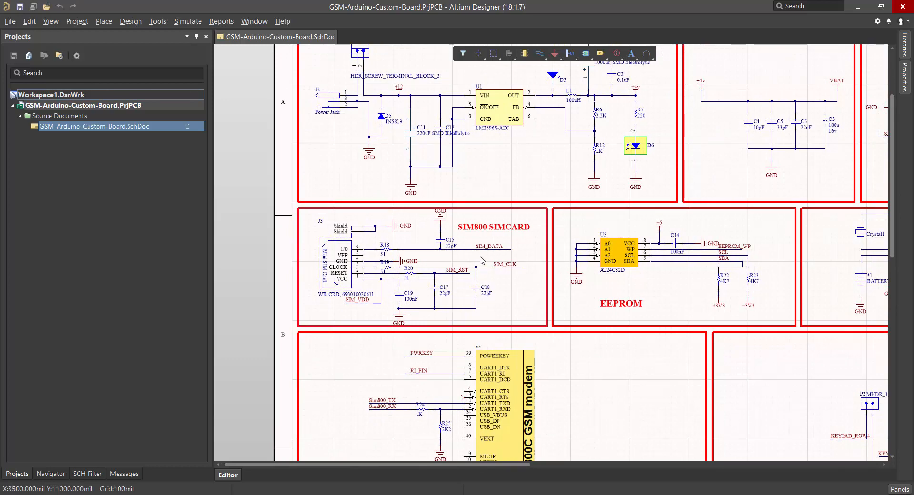
- Examine the EEPROM section with the AT24C32D, decoupling capacitor C14, pull-ups R22 and R23, and the EEPROM_WP, SCL and SDA lines
right_drag(504, 280, 380, 265)
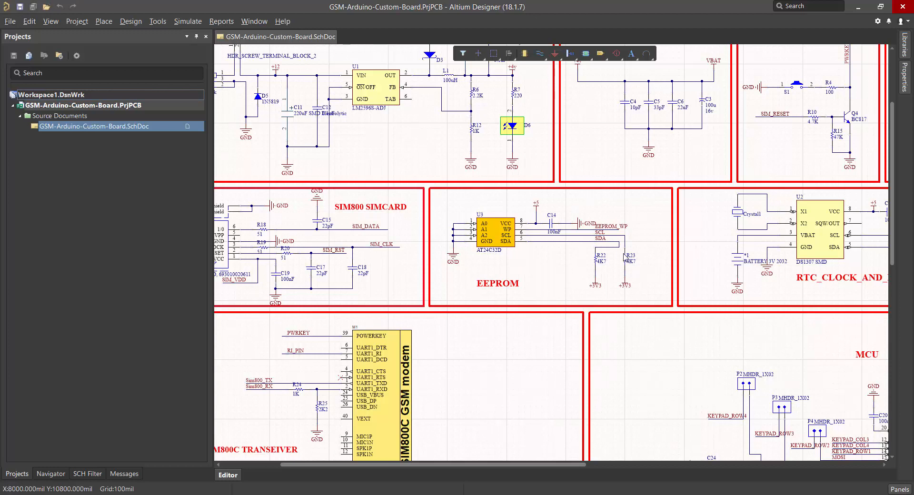
right_drag(625, 258, 594, 252)
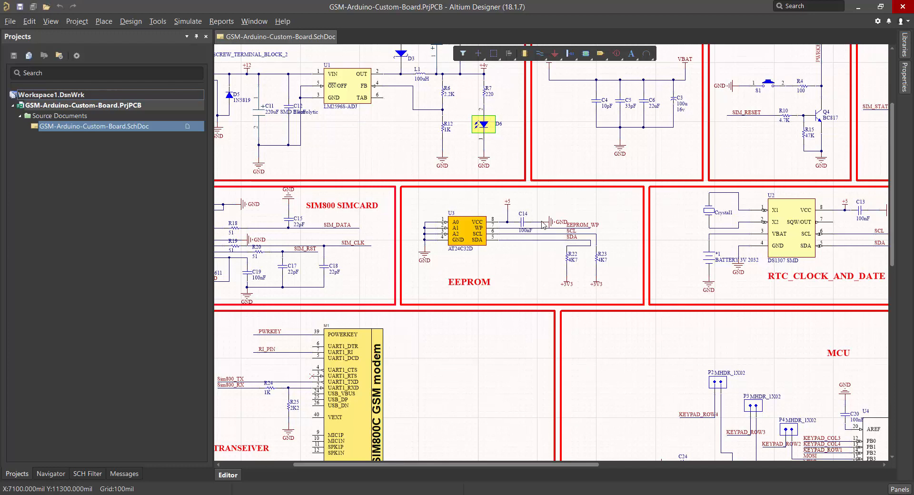
right_drag(424, 183, 513, 236)
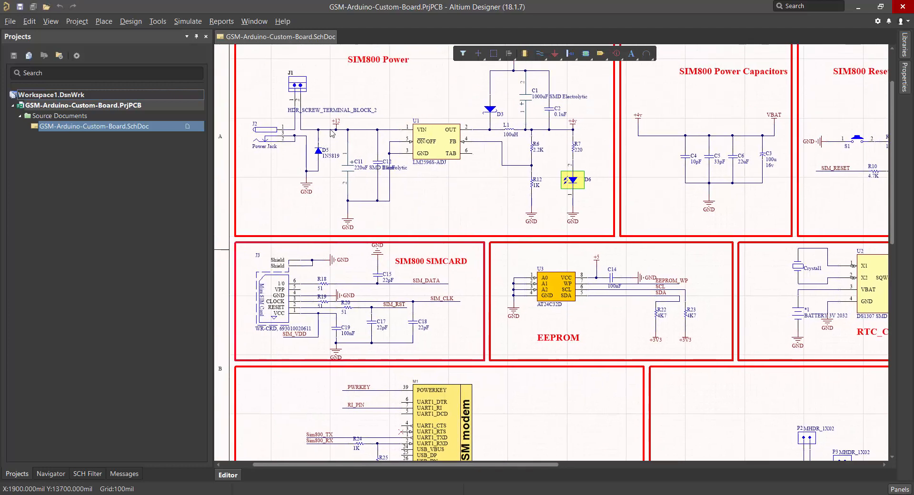
right_drag(664, 302, 593, 293)
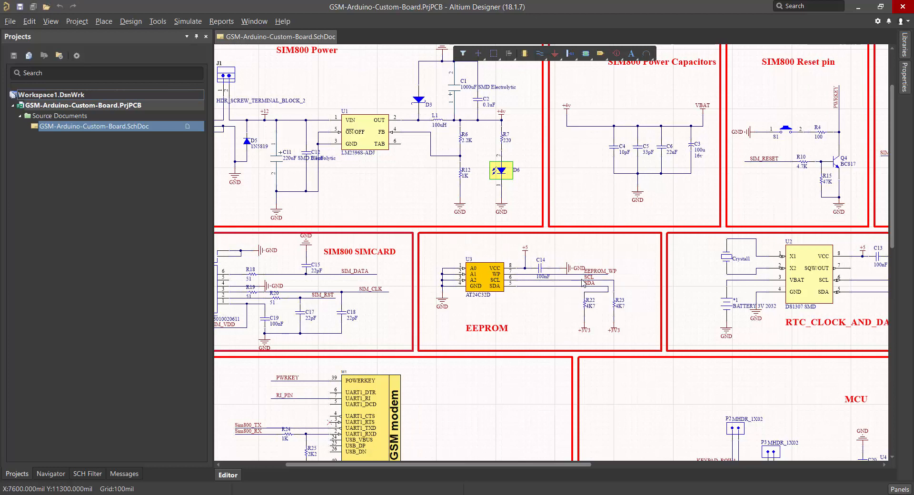
right_drag(607, 308, 583, 281)
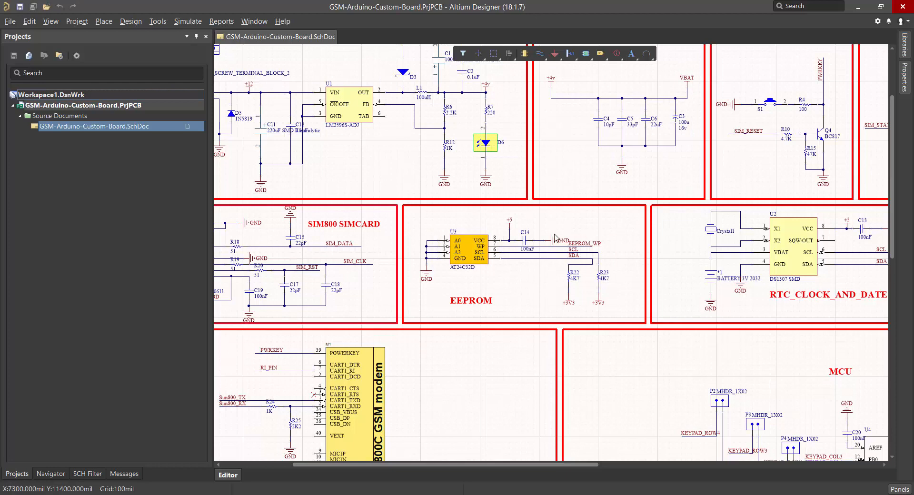
right_drag(555, 235, 505, 221)
right_drag(498, 253, 523, 262)
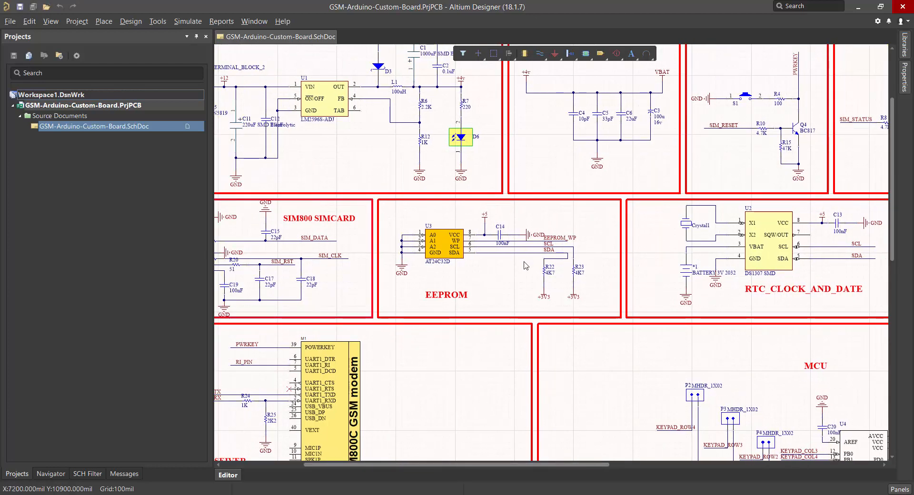
- Match the EEPROM's EEPROM_WP, SCL and SDA labels with the ATMEGA328 pins and check the supply of pull-ups R22 and R23
right_drag(626, 307, 517, 164)
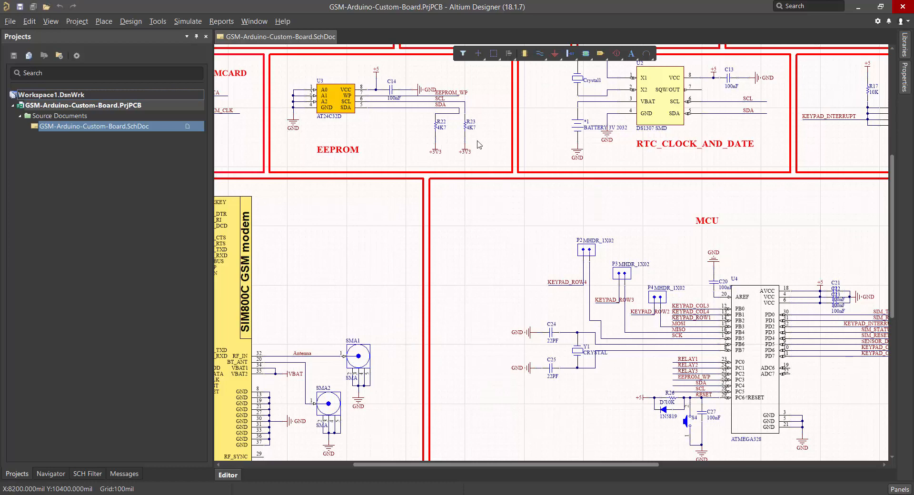
right_drag(428, 124, 493, 204)
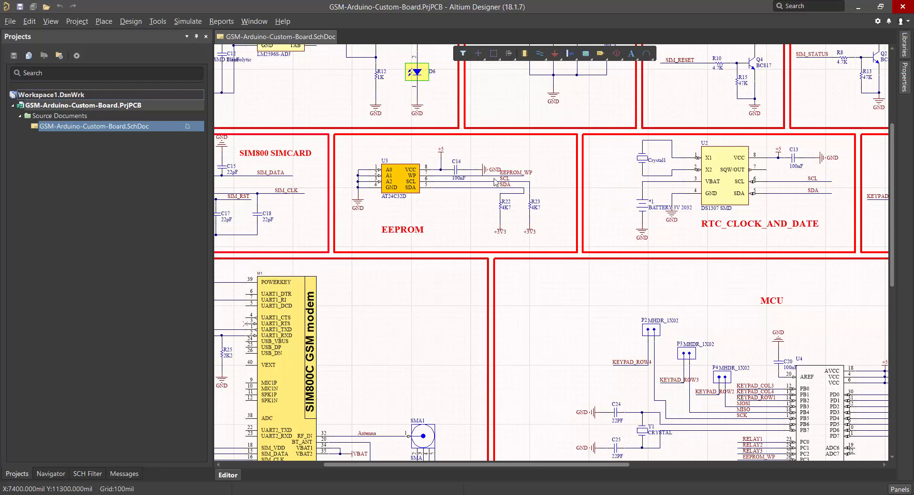
right_drag(408, 154, 363, 157)
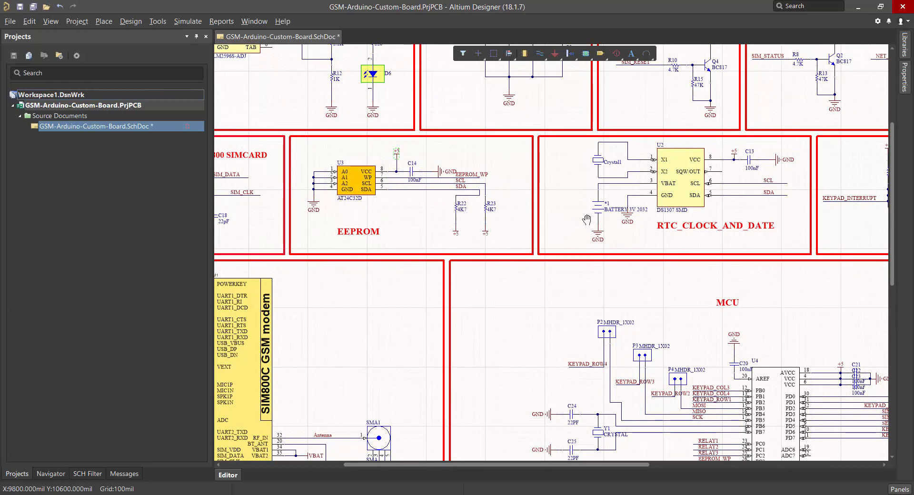
- Examine the RTC_CLOCK_AND_DATE section with the DS1307, its crystal, backup battery and C13, and compare its SCL and SDA lines with the EEPROM's
right_drag(591, 218, 458, 245)
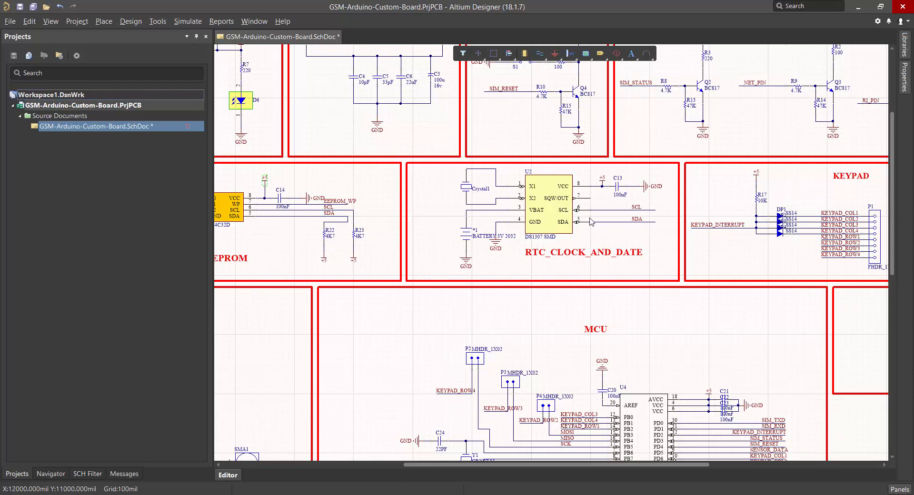
right_drag(586, 229, 631, 243)
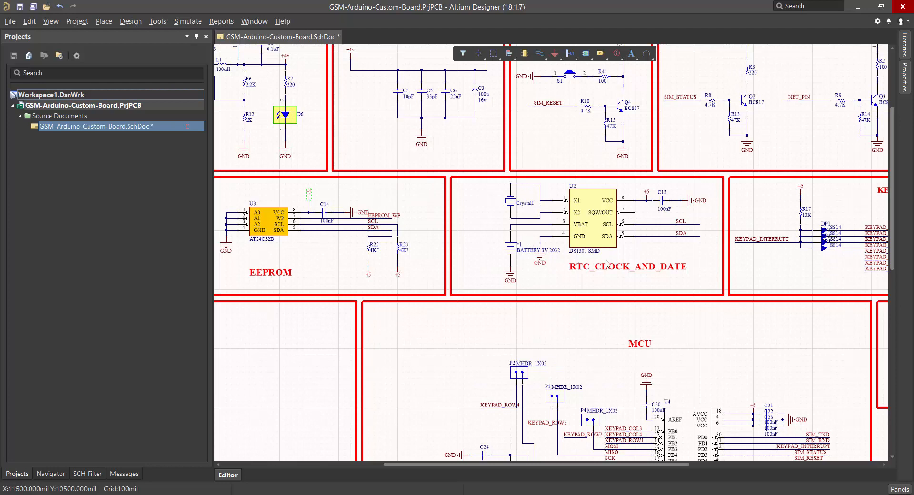
right_drag(685, 249, 603, 252)
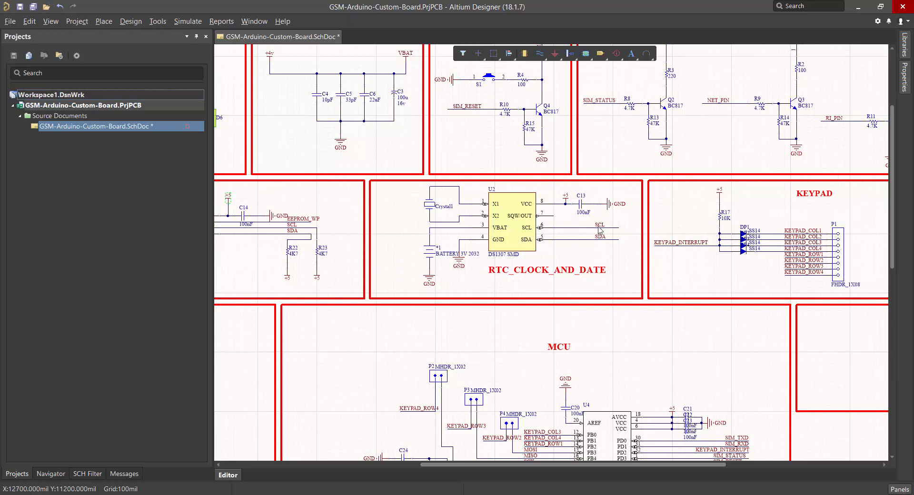
right_drag(347, 267, 413, 264)
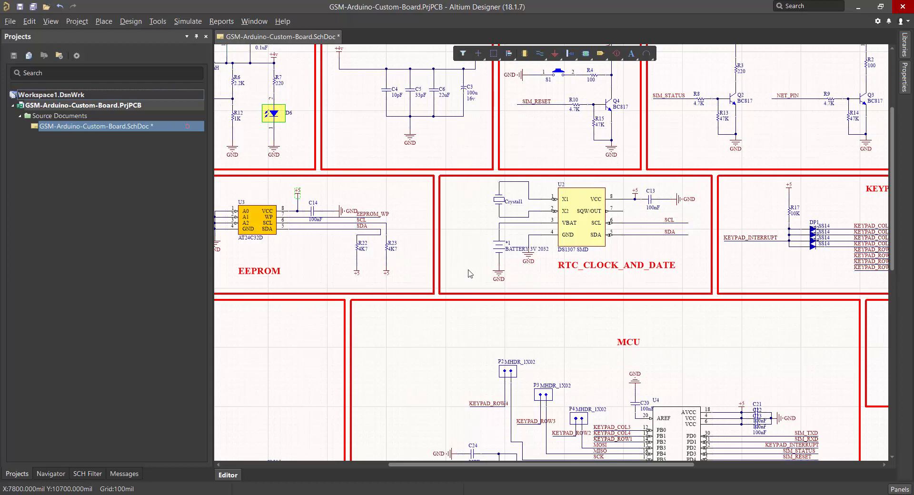
right_drag(607, 248, 551, 241)
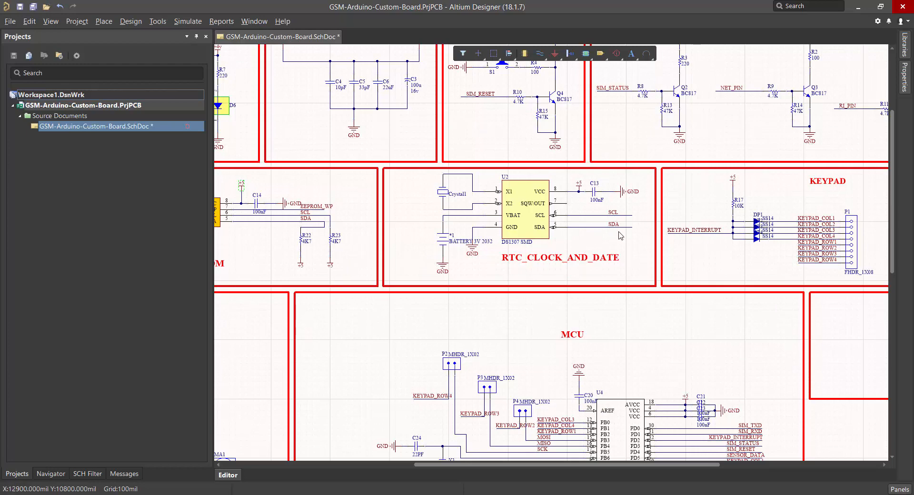
- Examine the KEYPAD section with header P1, diodes DP1, resistor R17 and the KEYPAD_INTERRUPT line, checking its row and column labels against the MCU
right_drag(778, 236, 542, 288)
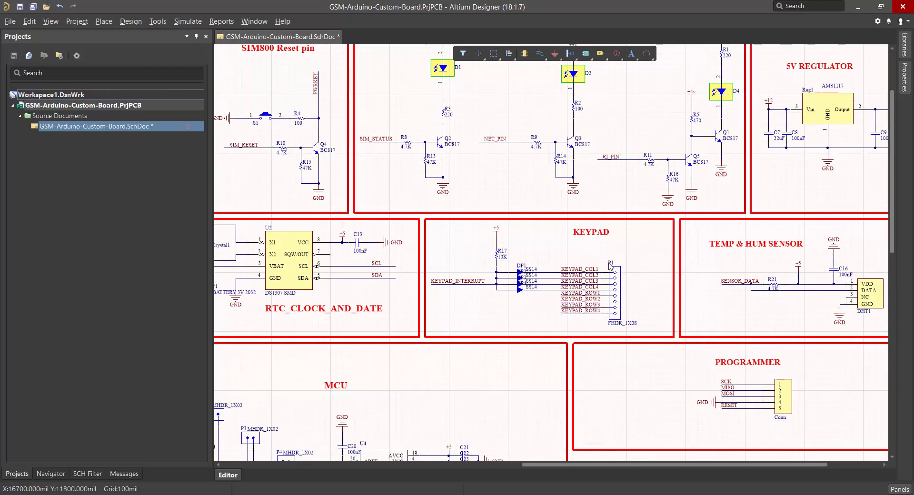
right_drag(569, 313, 559, 294)
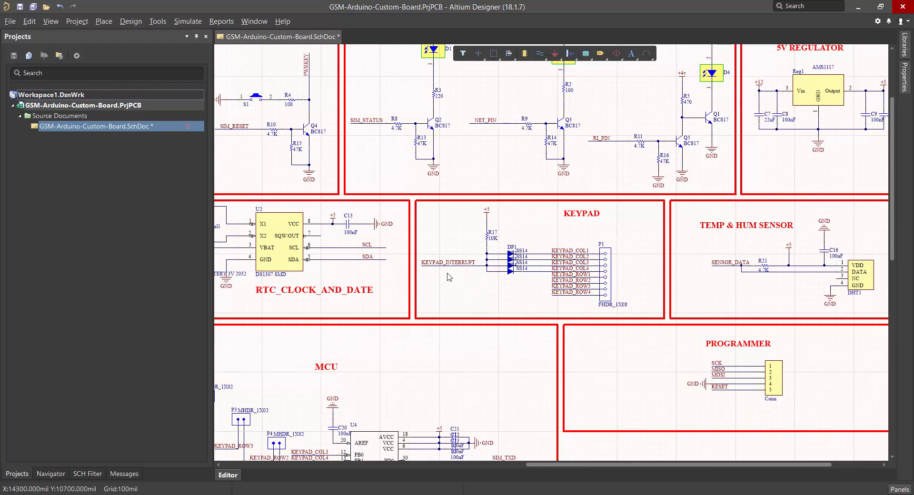
right_drag(498, 269, 487, 201)
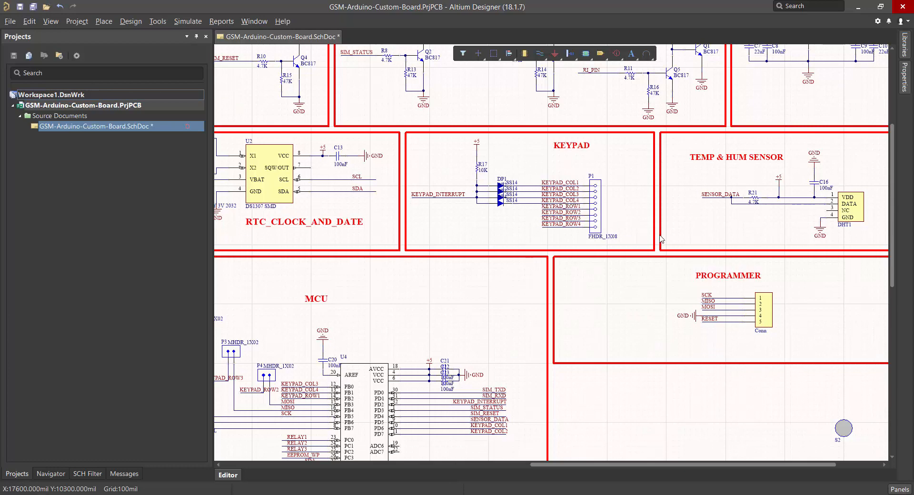
- Examine the TEMP & HUM SENSOR section with DHT1, resistor R21, capacitor C16 and the SENSOR_DATA line
right_drag(741, 202, 523, 276)
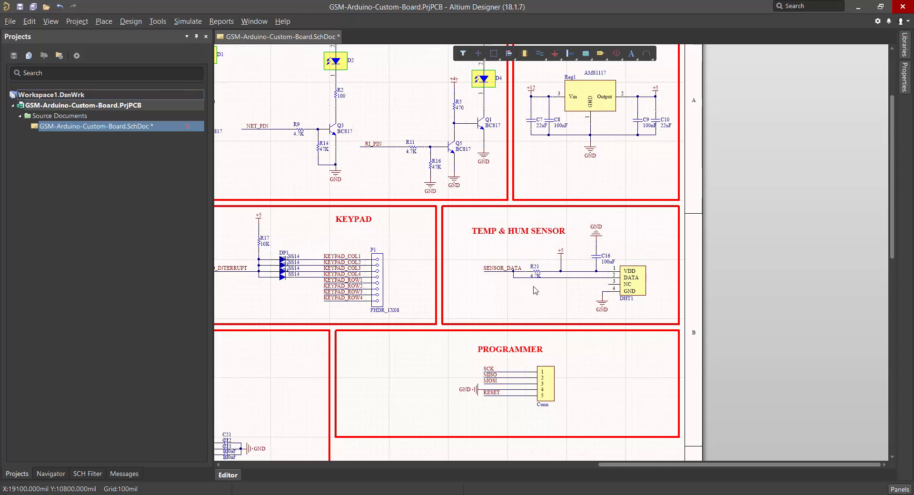
right_drag(550, 290, 523, 277)
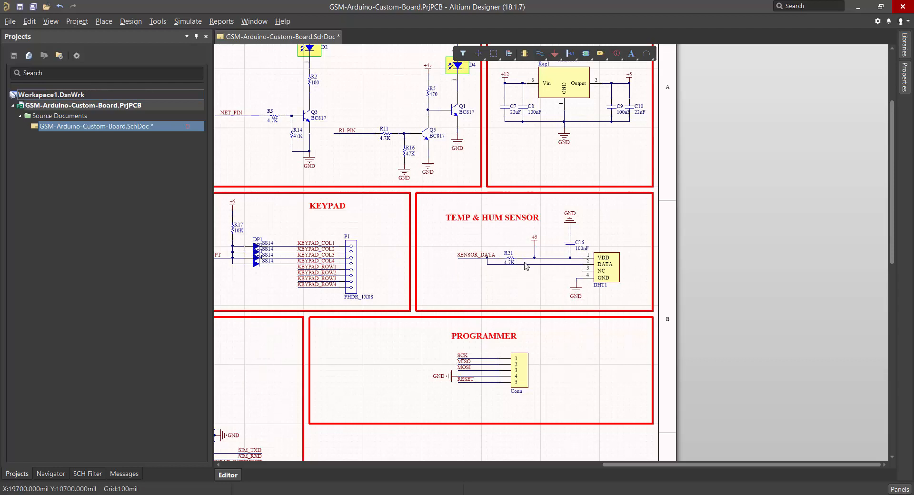
- Look past the PROGRAMMER connector and S2 to S6, and examine the 1.3 INCH OLED DISPLAY section with its GND, VCC, SCL and SDA connections
scroll(542, 347, down, 3)
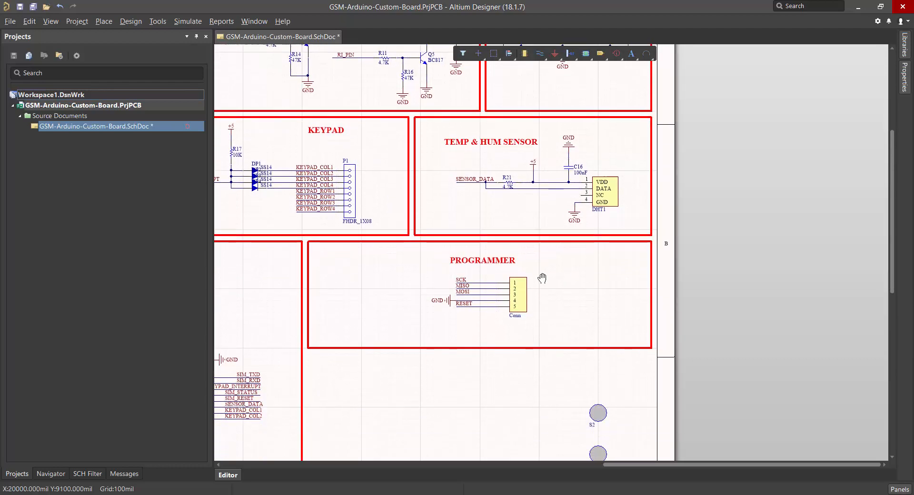
right_drag(527, 357, 545, 163)
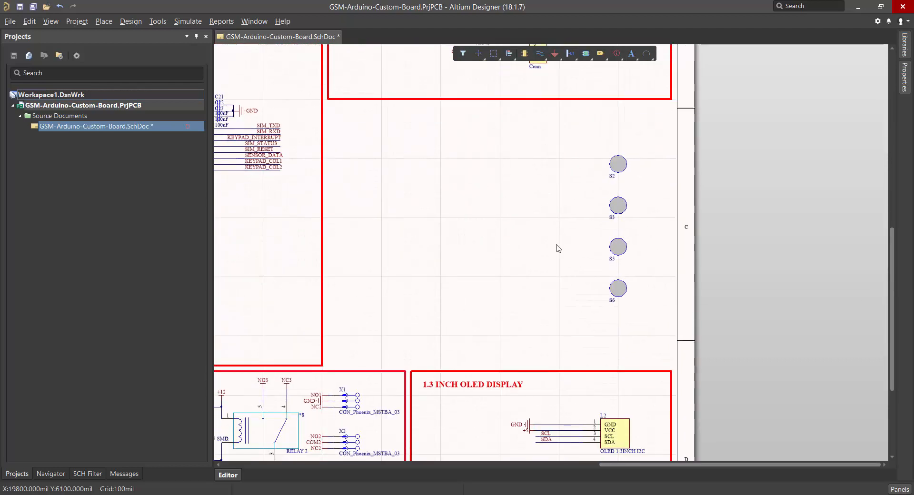
right_drag(567, 287, 560, 188)
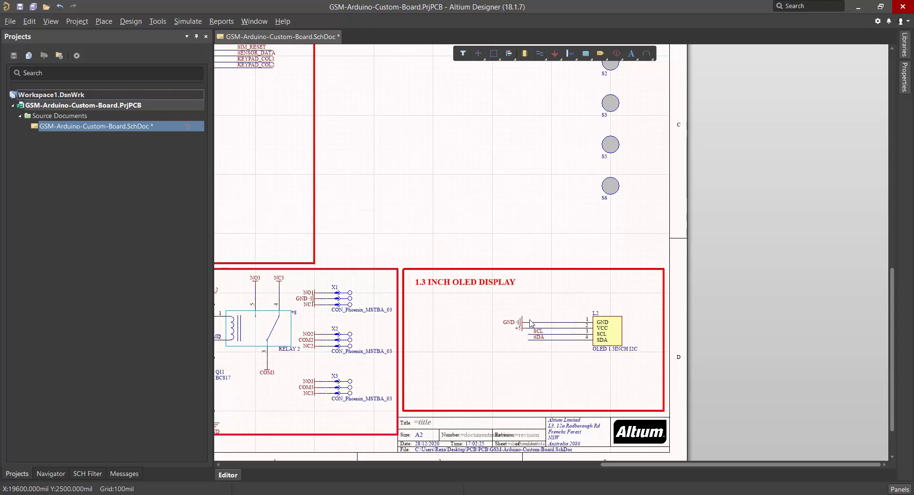
- Examine the RELAY SECTIONS block with the three relays, their BC817 drivers, 1N4007 diodes and output connectors X1, X2 and X3
scroll(371, 326, left, 5)
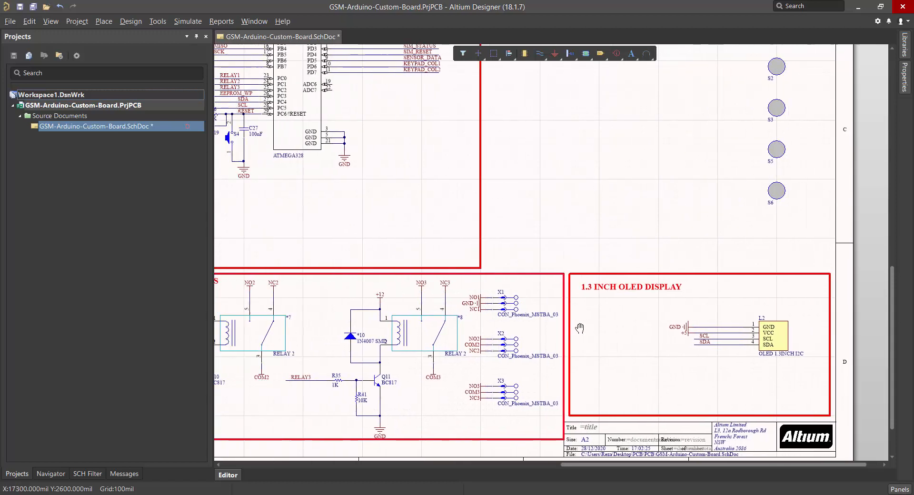
right_drag(333, 333, 611, 340)
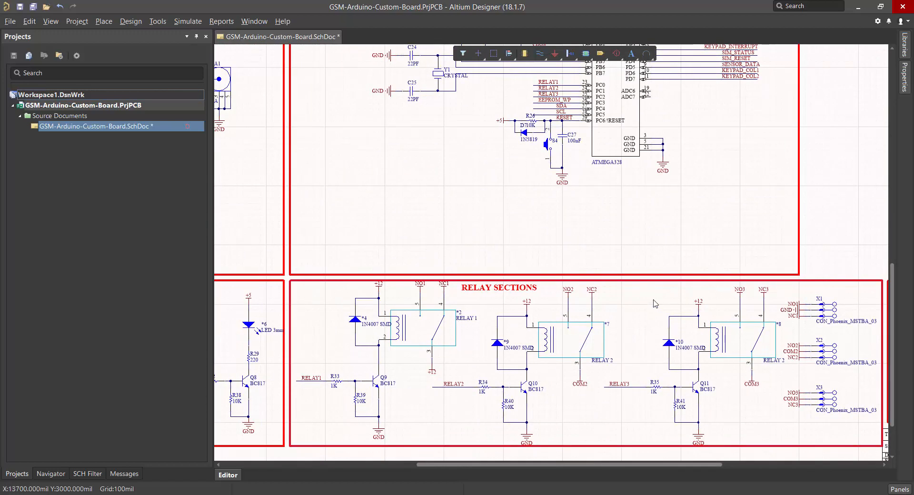
right_drag(609, 335, 588, 301)
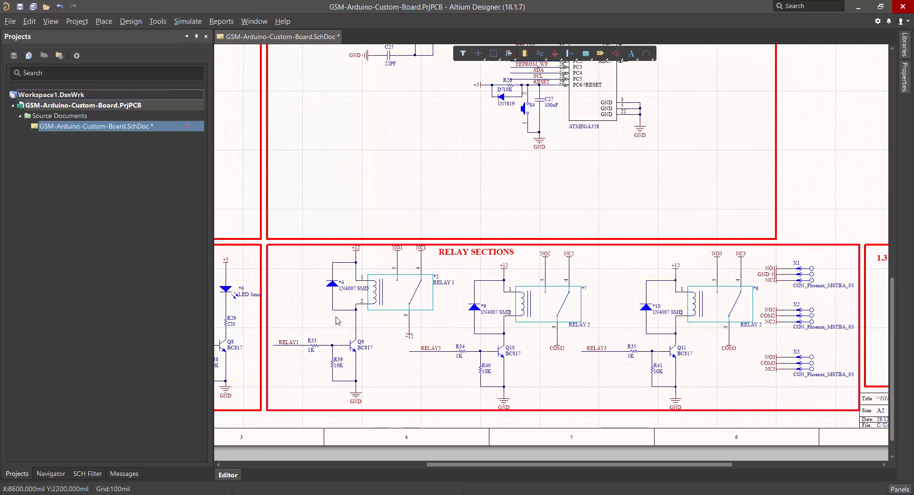
- Examine the RELAY INDICATORS block with the LEDs driven by Q6, Q7 and Q8 from RELAY1, RELAY2 and RELAY3
right_drag(314, 348, 712, 321)
right_drag(671, 276, 661, 323)
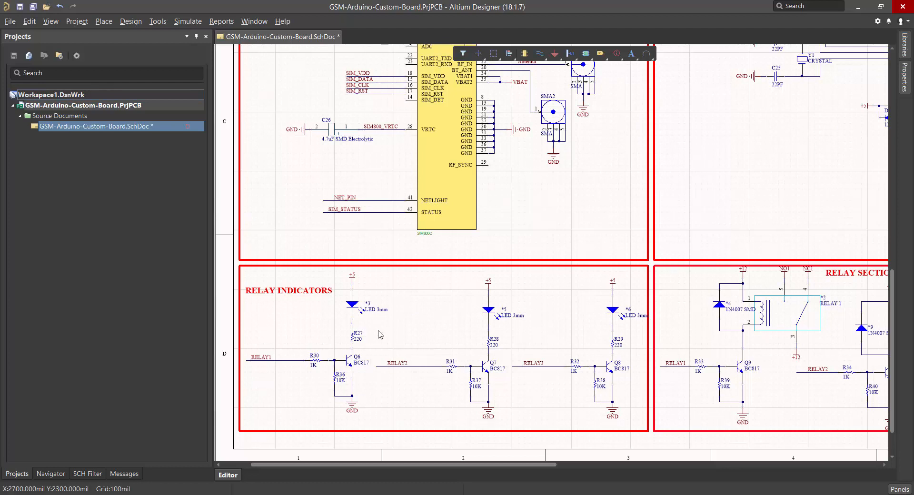
- Examine the SIM800C transceiver section, including antenna connectors SMA1 and SMA2, the VBAT pins, and the Sim800_TX and Sim800_RX lines with R24 and R25
right_drag(472, 196, 471, 328)
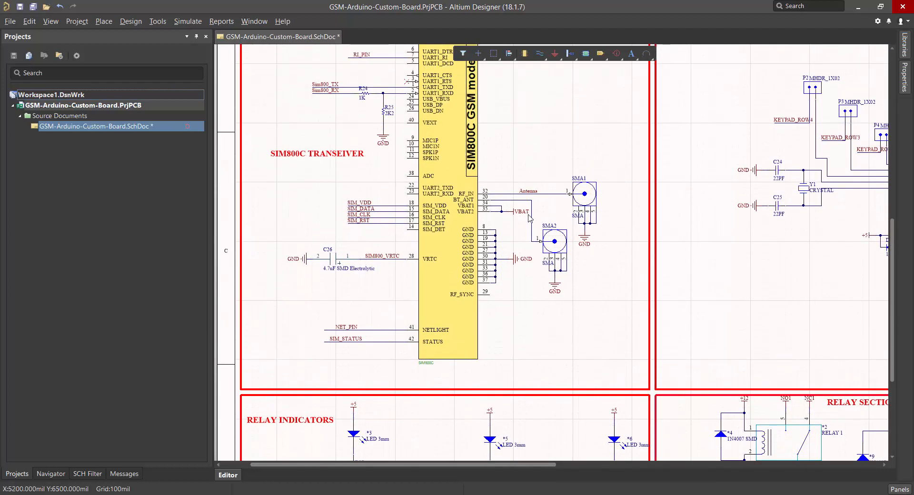
right_drag(507, 226, 509, 275)
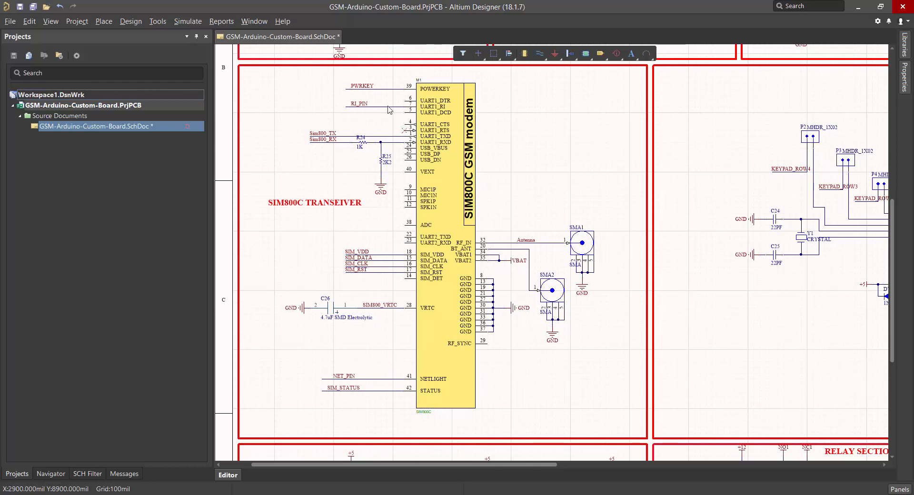
right_drag(387, 123, 384, 169)
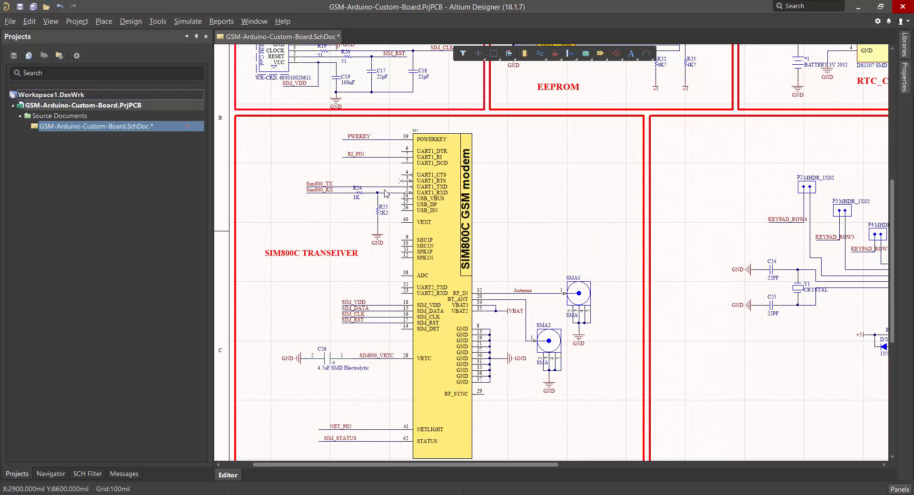
right_drag(363, 207, 351, 193)
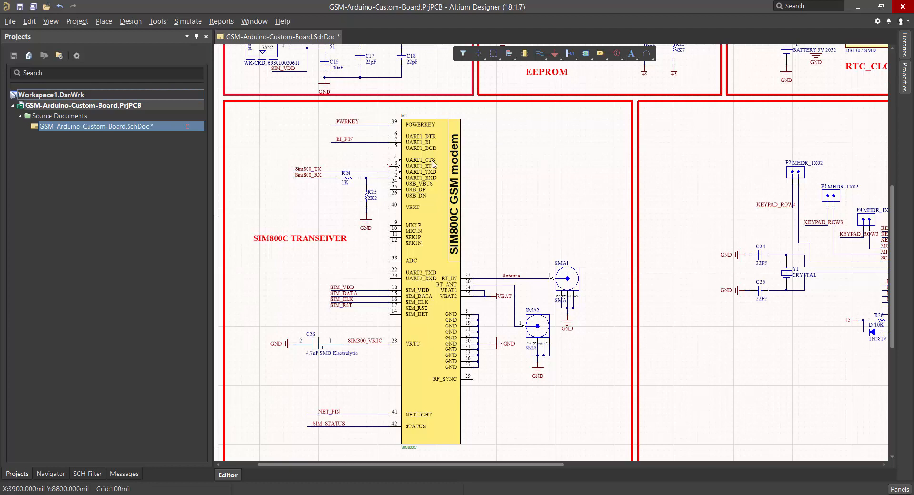
right_drag(432, 161, 460, 233)
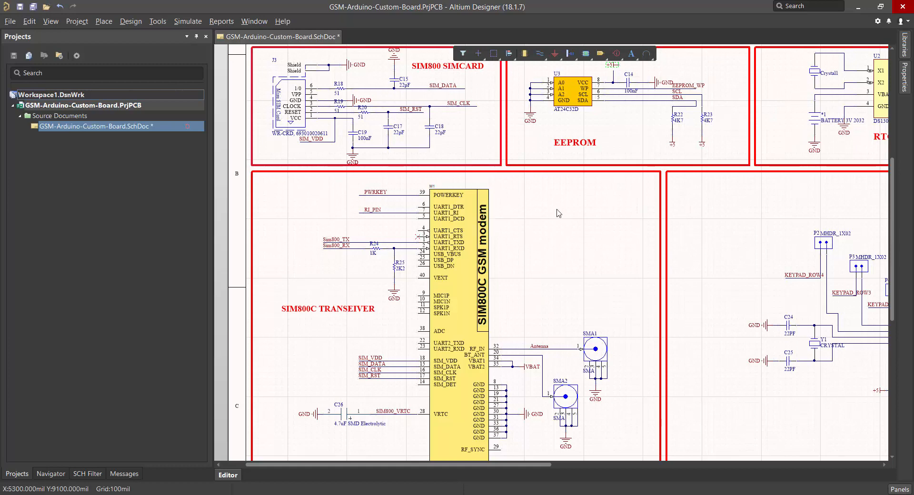
- Trace the PWRKEY line between the SIM800C modem's POWERKEY pin and the SIM800 Reset pin circuit with S1 and Q4
right_drag(673, 141, 452, 301)
right_drag(750, 191, 705, 258)
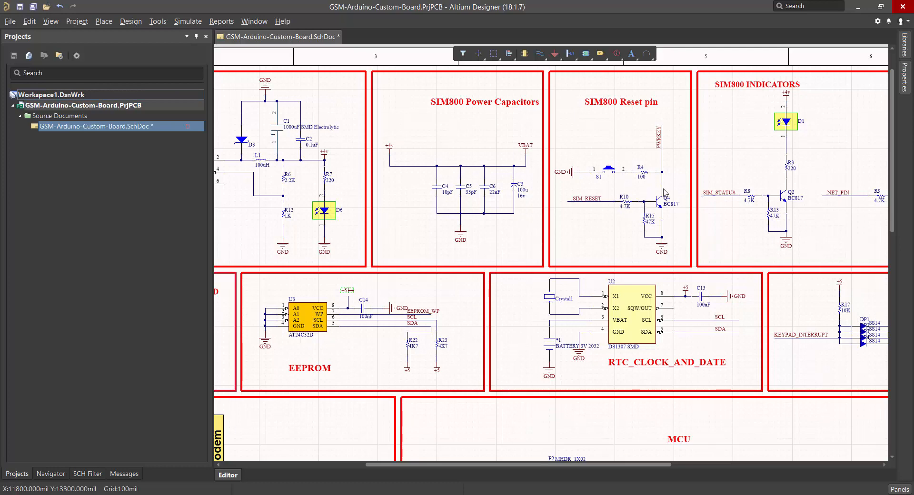
right_drag(485, 268, 817, 115)
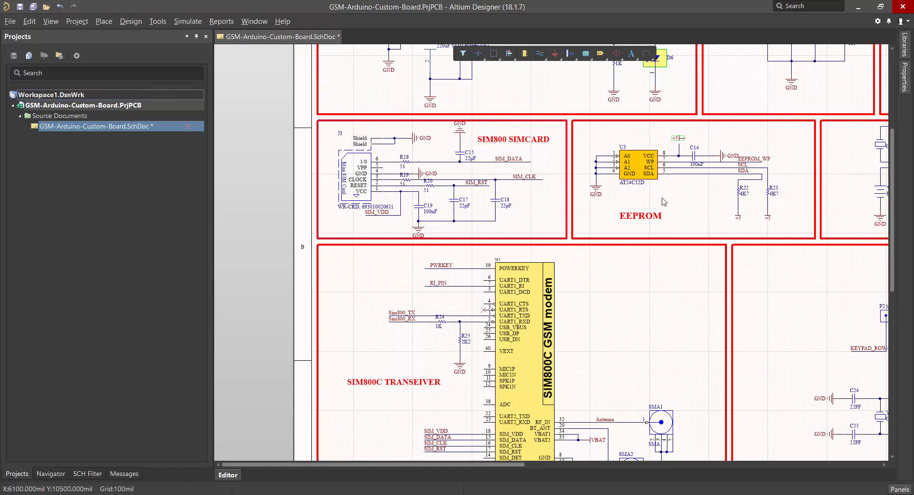
- Trace the RI_PIN line from the SIM800C modem to the Q5 and Q1 driver of indicator LED D4 and back
right_drag(652, 206, 421, 307)
right_drag(726, 206, 414, 274)
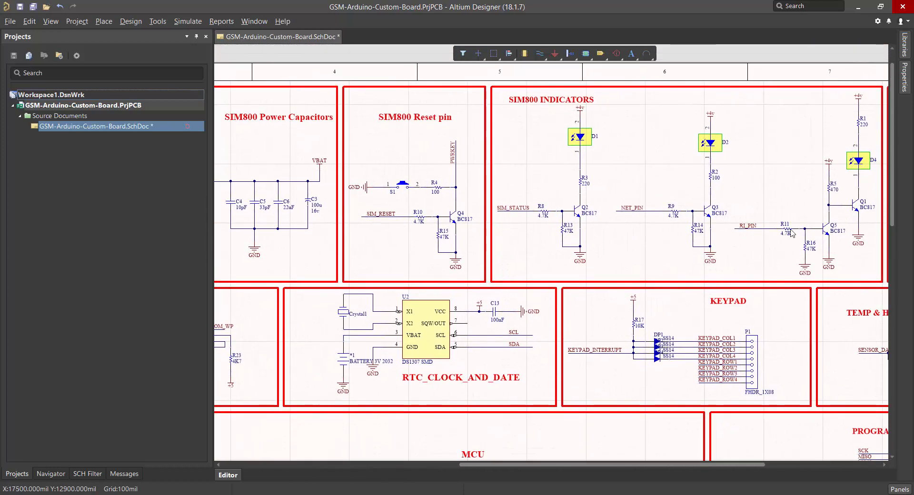
right_drag(806, 177, 559, 200)
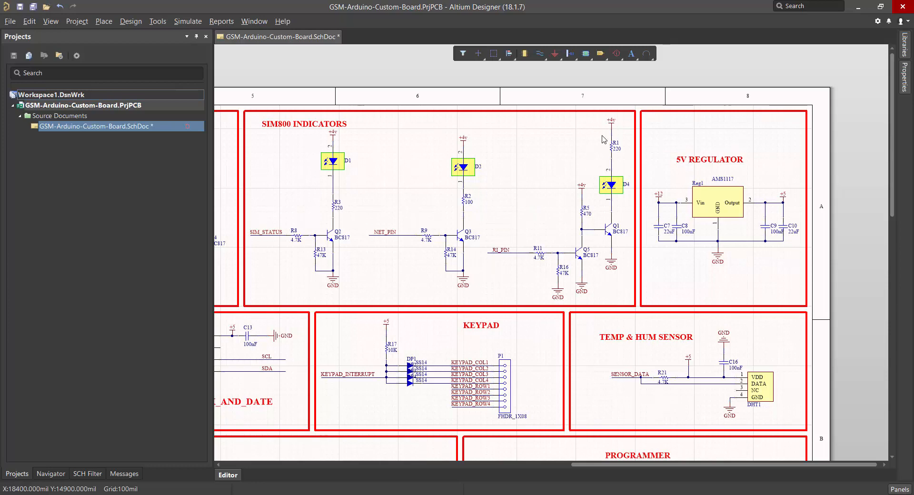
right_drag(317, 302, 782, 236)
right_drag(332, 417, 655, 288)
right_drag(586, 285, 562, 138)
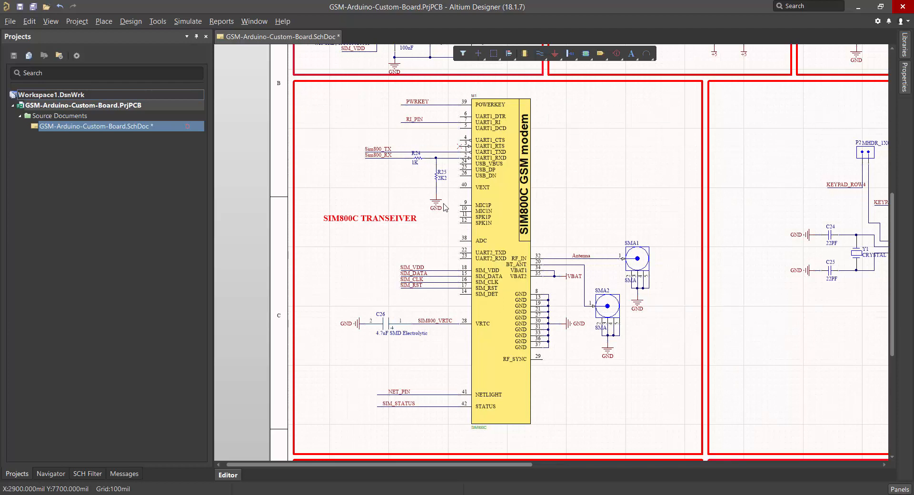
- Match the modem's SIM_VDD, SIM_DATA, SIM_CLK and SIM_RST lines with the SIM card section and examine capacitor C26 on SIM800_VRTC
right_drag(439, 177, 455, 276)
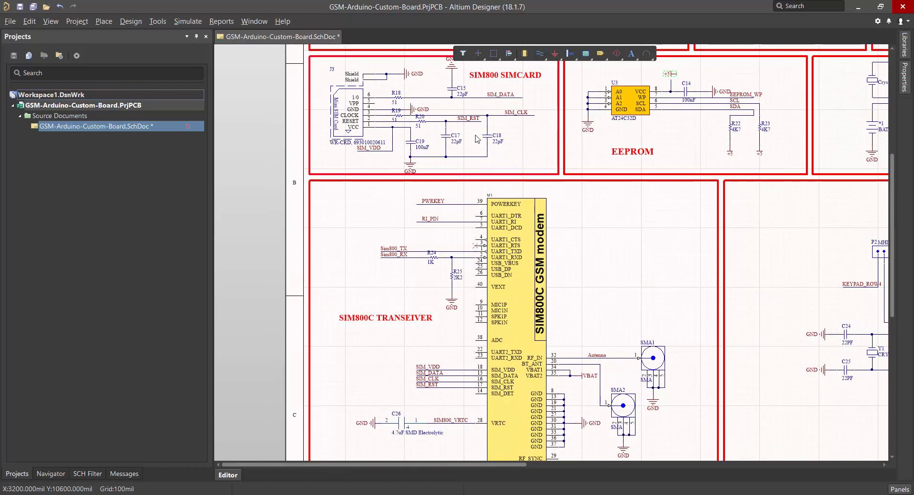
right_drag(468, 231, 436, 158)
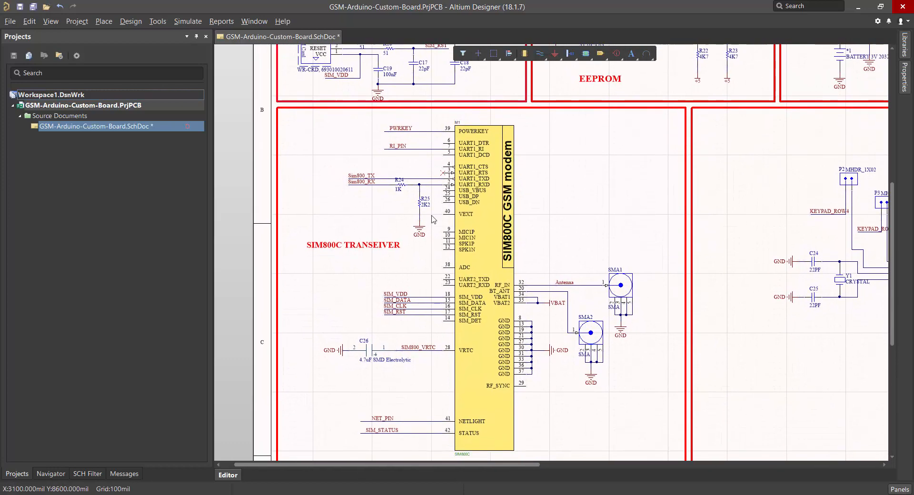
right_drag(435, 260, 431, 198)
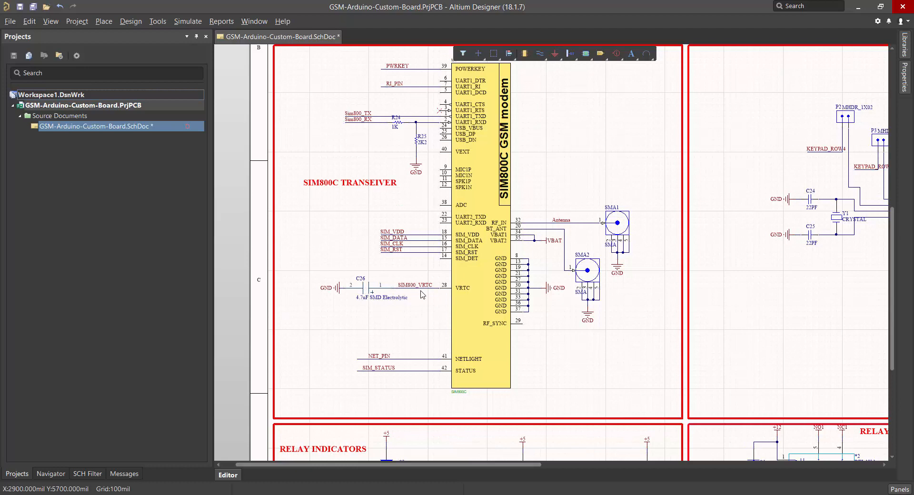
right_drag(410, 293, 381, 257)
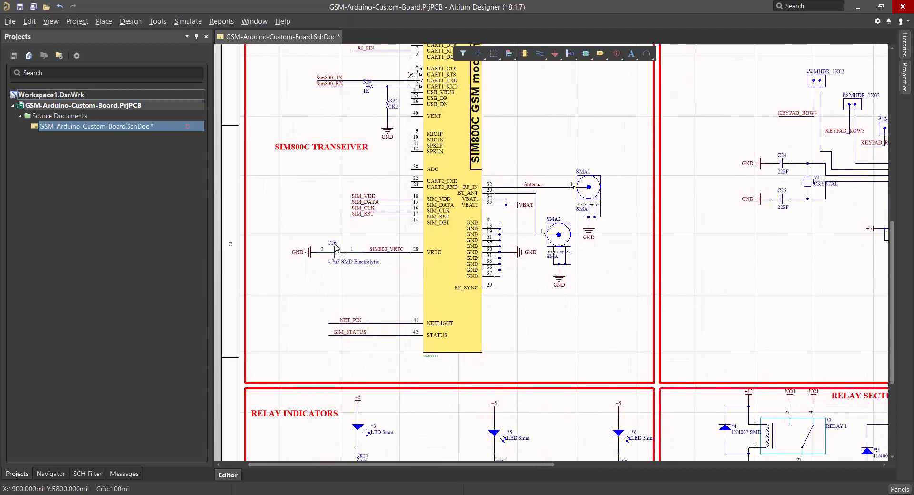
right_drag(439, 179, 436, 260)
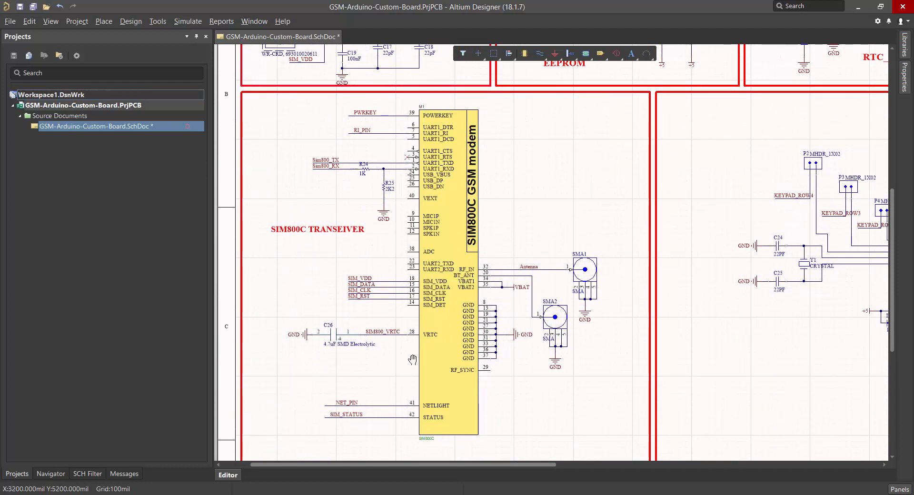
- Examine the SIM800C modem's NET_PIN and SIM_STATUS lines and its antenna connections to SMA1 and SMA2
right_drag(408, 355, 439, 282)
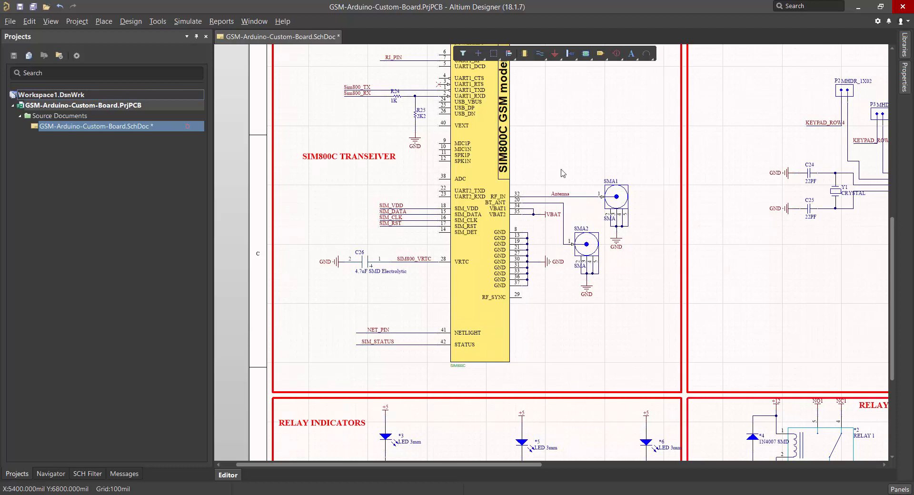
right_drag(560, 171, 507, 199)
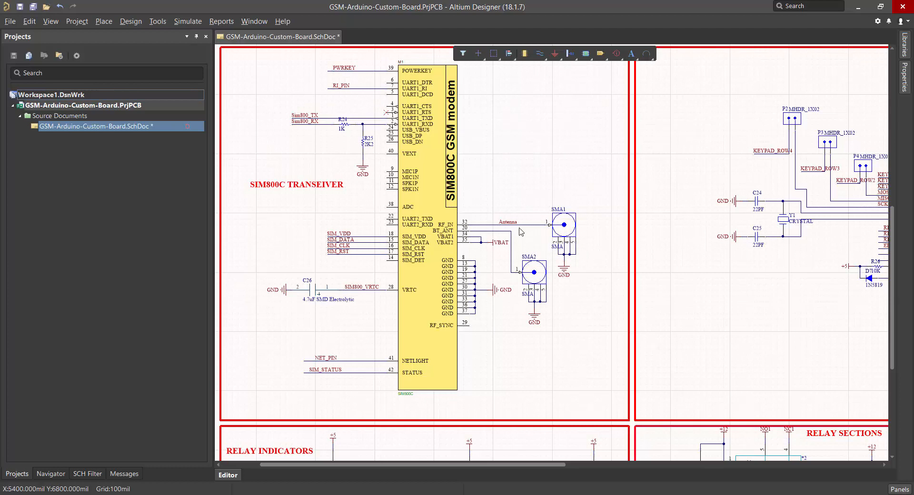
- Examine the ATMEGA328 in the MCU section and match its SCK, MISO, MOSI and RESET lines with the programmer connector
right_drag(786, 191, 450, 218)
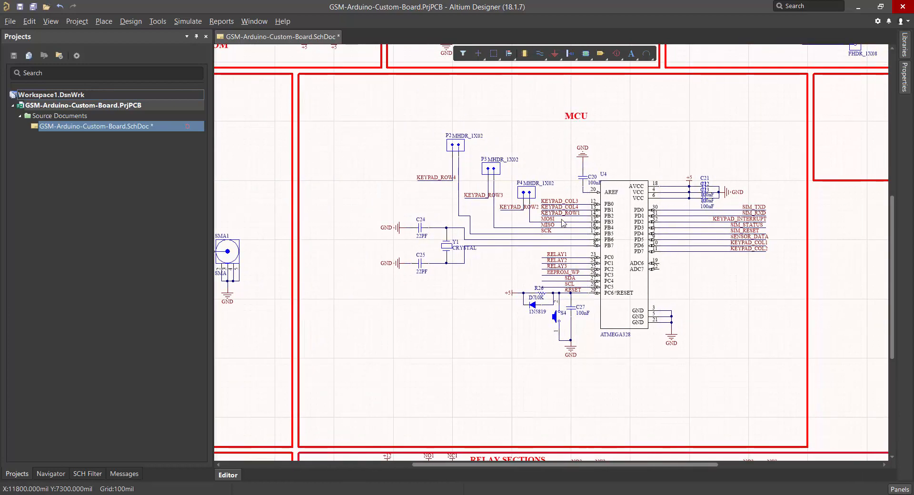
right_drag(556, 224, 514, 236)
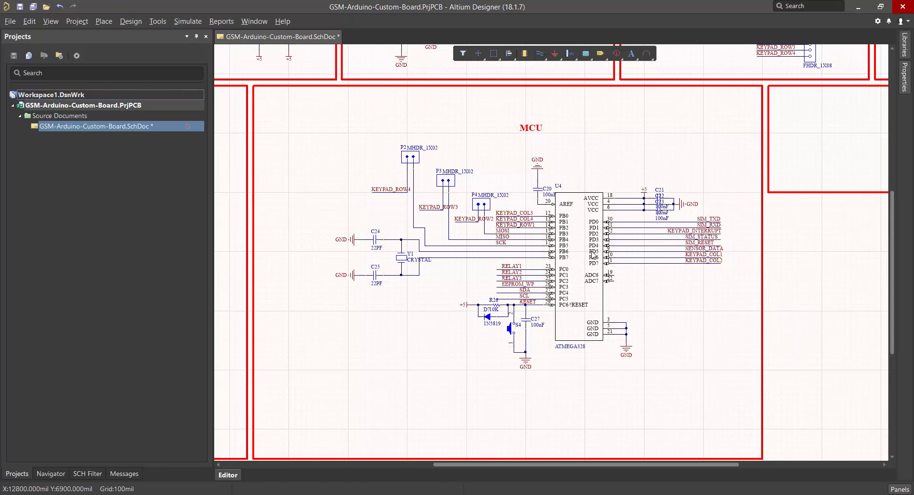
right_drag(595, 221, 479, 250)
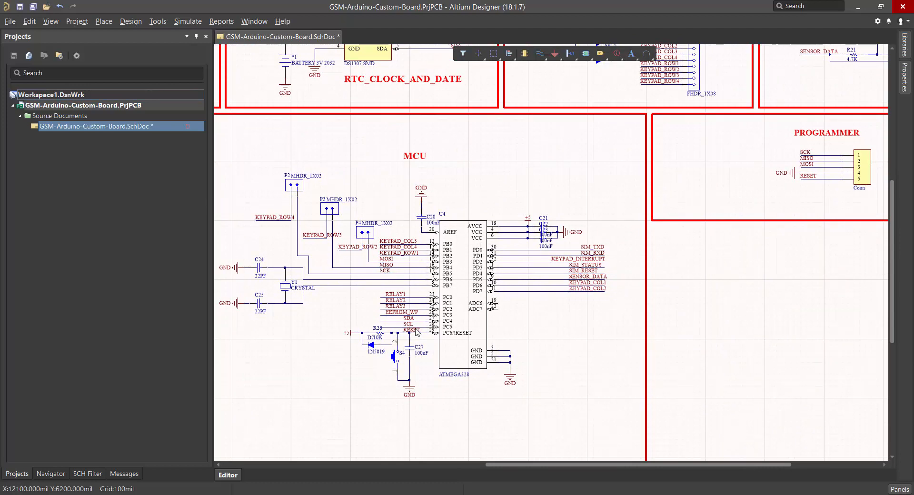
right_drag(720, 197, 694, 208)
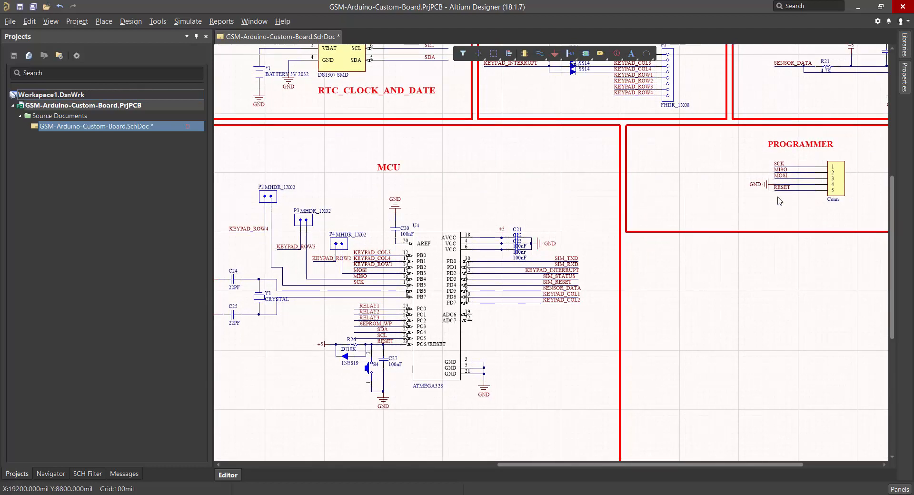
right_drag(435, 283, 460, 278)
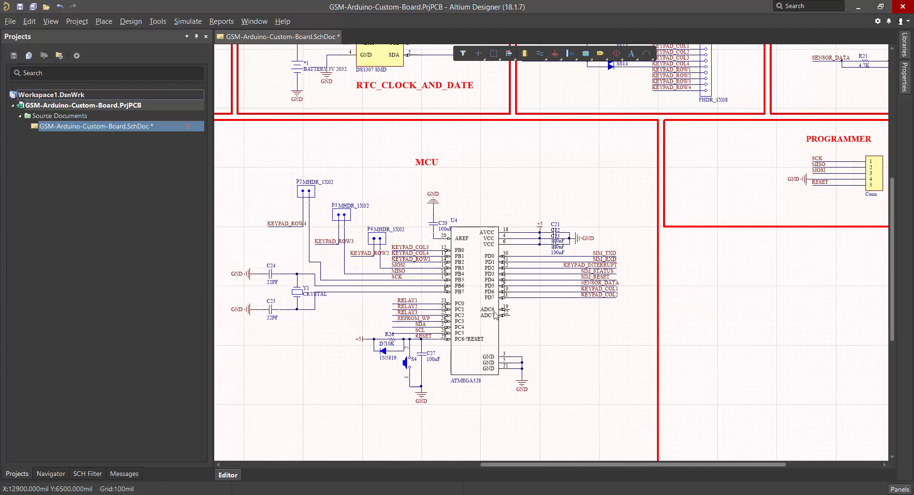
right_drag(477, 267, 491, 263)
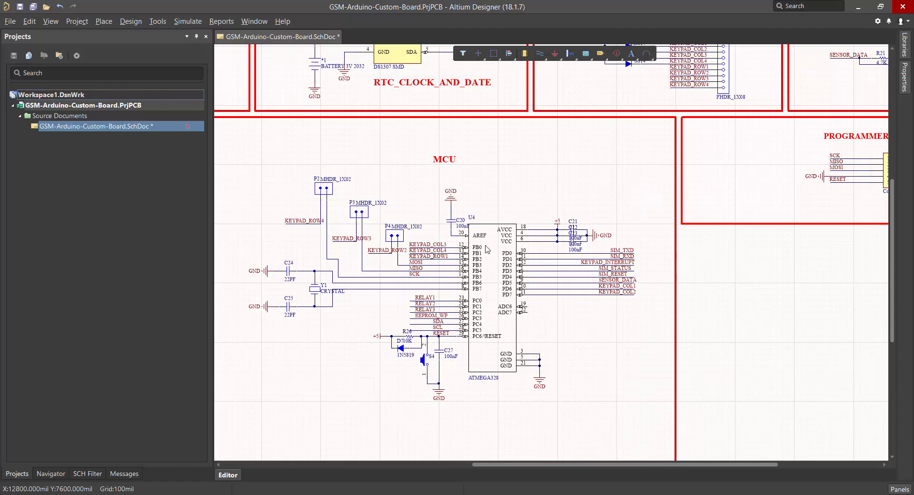
right_drag(537, 198, 516, 212)
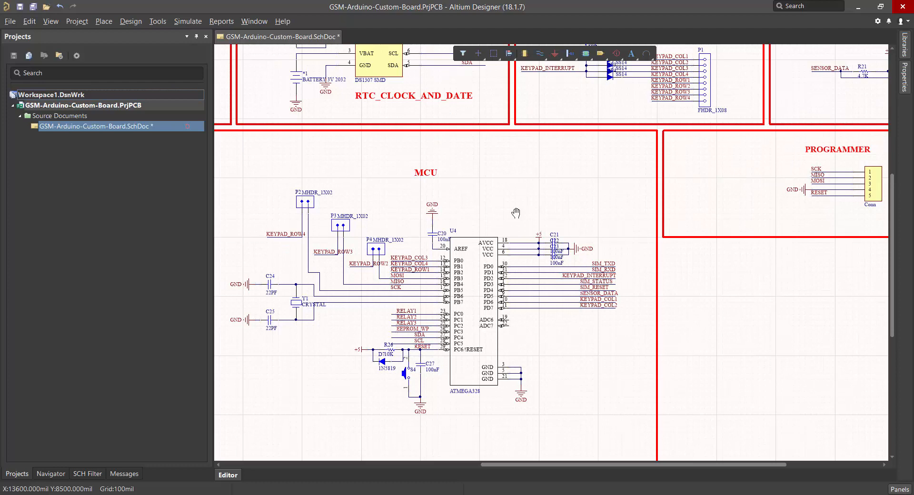